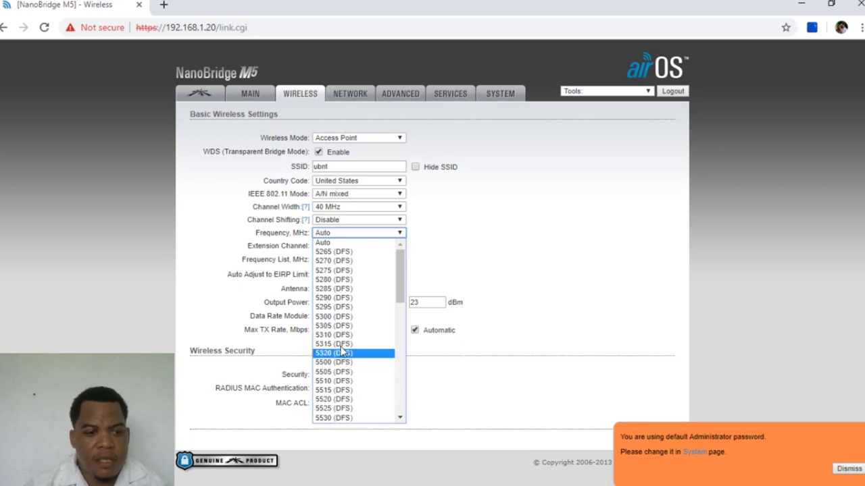
mouse_move(397, 275)
mouse_down()
mouse_move(409, 399)
mouse_move(409, 268)
mouse_up()
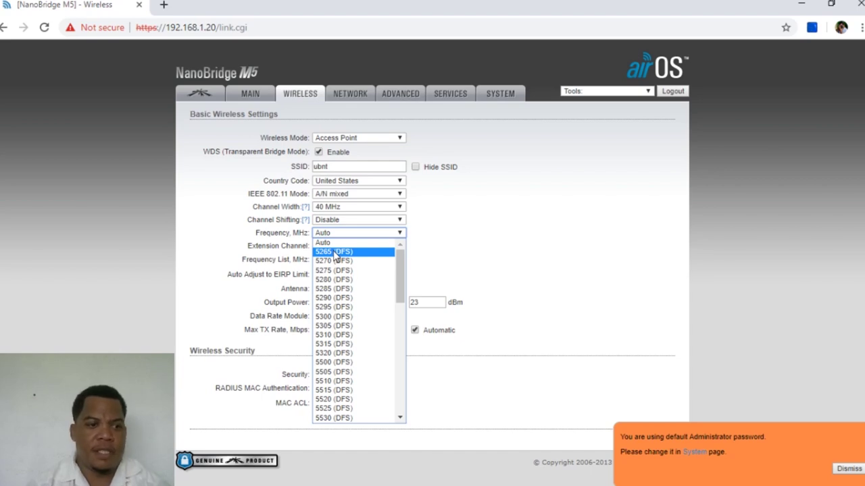
click(335, 242)
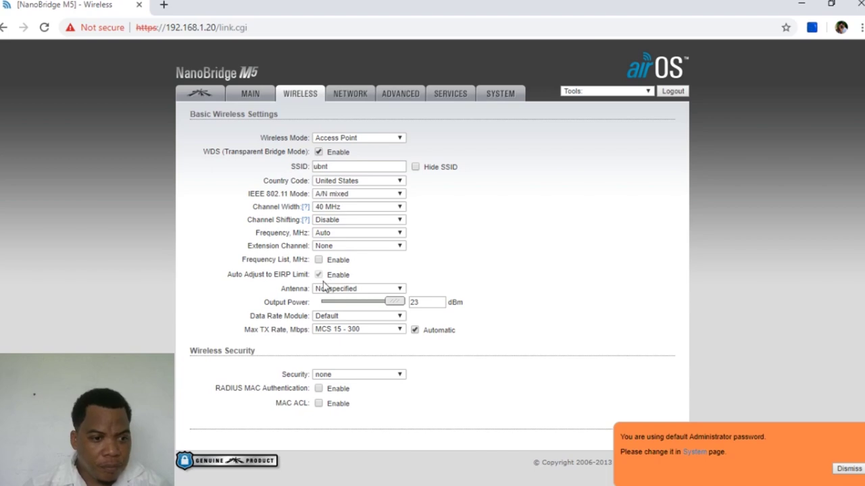
click(399, 292)
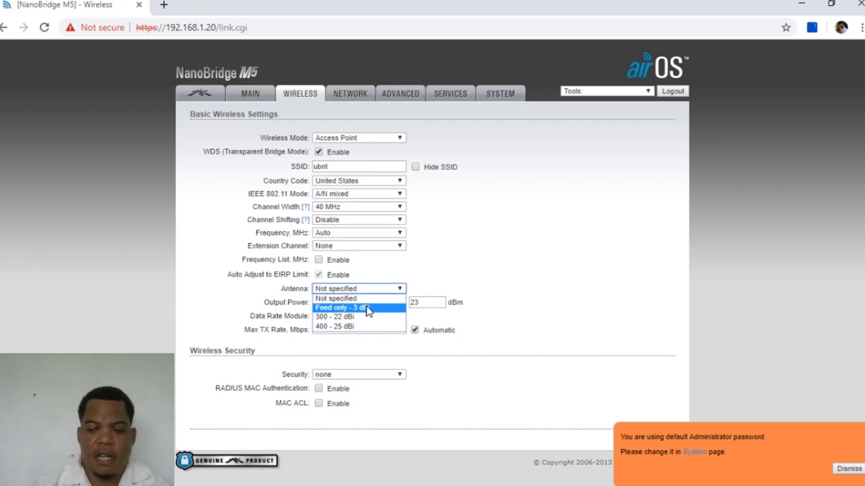
Try the 300 - 22 dBi antenna, settle on 400 - 25 dBi, and lower output power to 18 dBm.
click(606, 273)
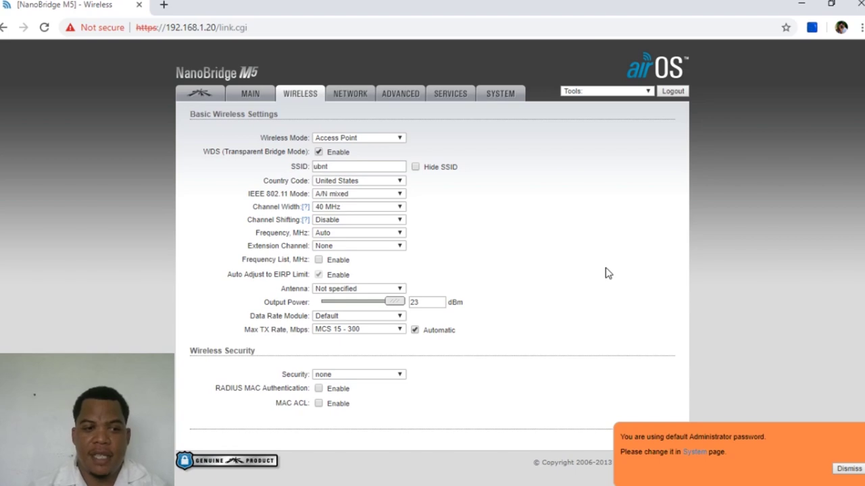
click(400, 290)
click(345, 316)
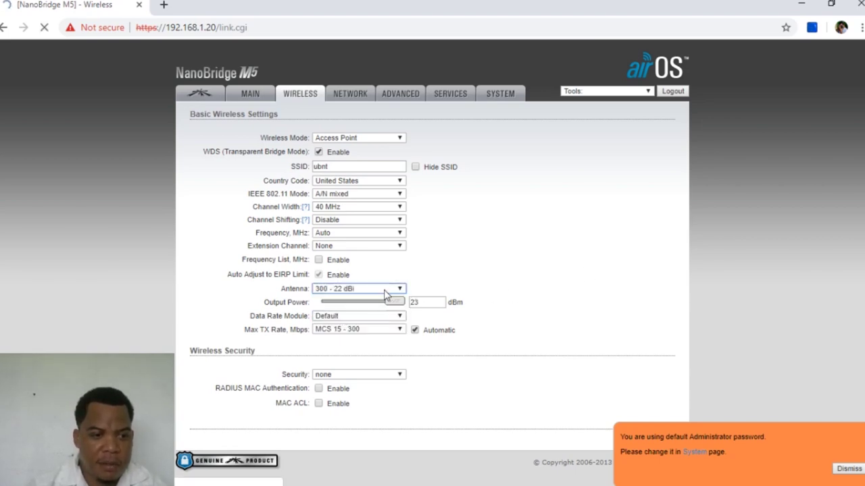
click(399, 290)
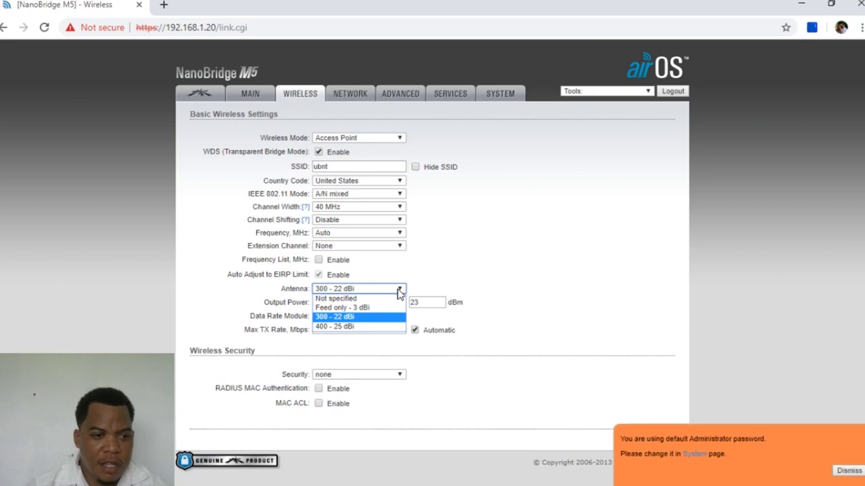
click(365, 328)
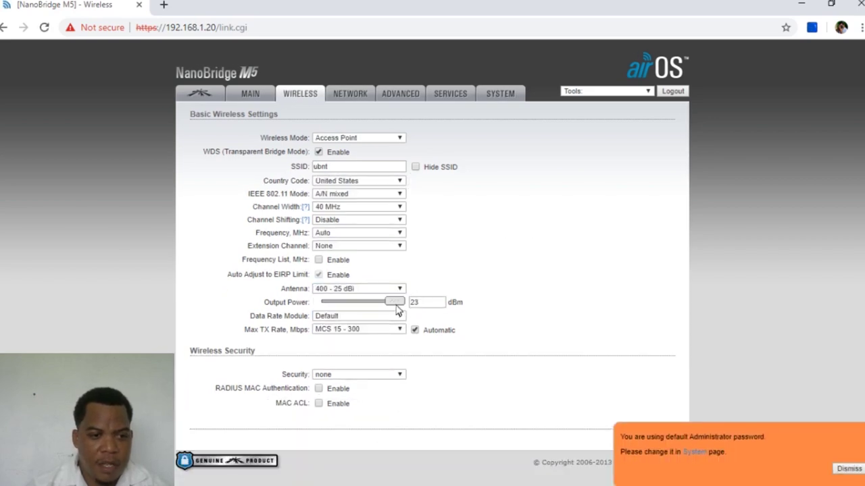
drag(399, 308, 382, 315)
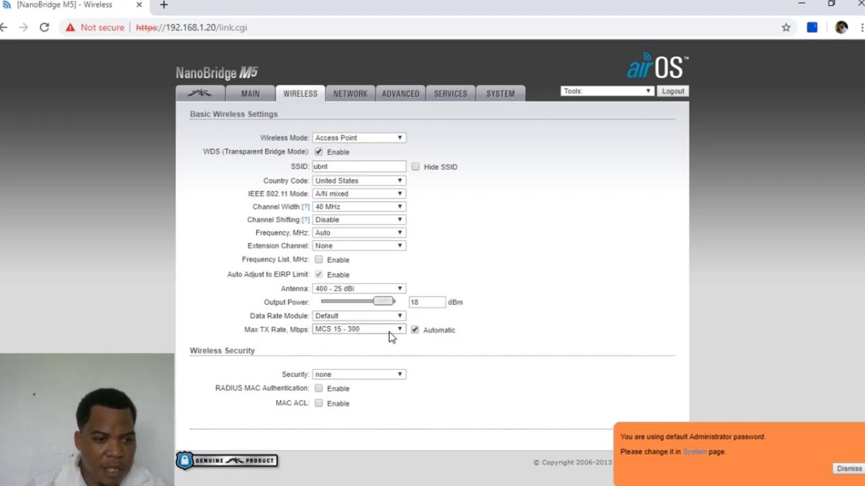
Keep Max TX Rate at MCS 15 - 300, choose WPA2-AES security and enter the WPA preshared key.
click(399, 333)
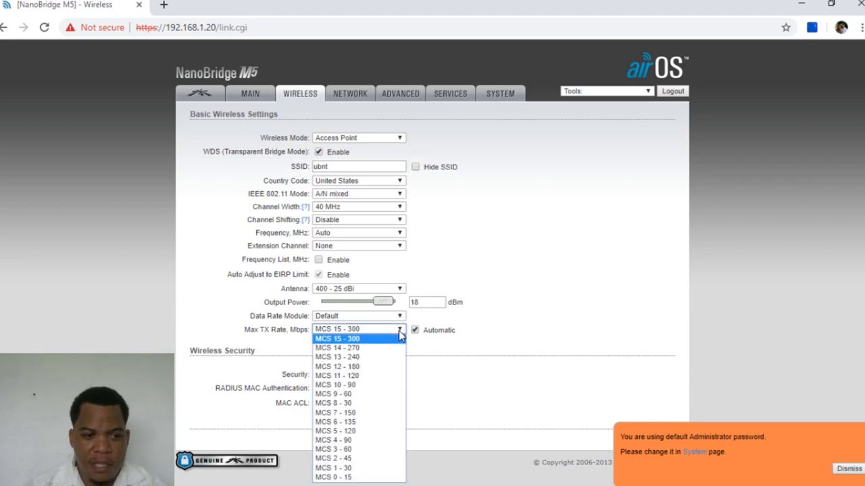
click(399, 335)
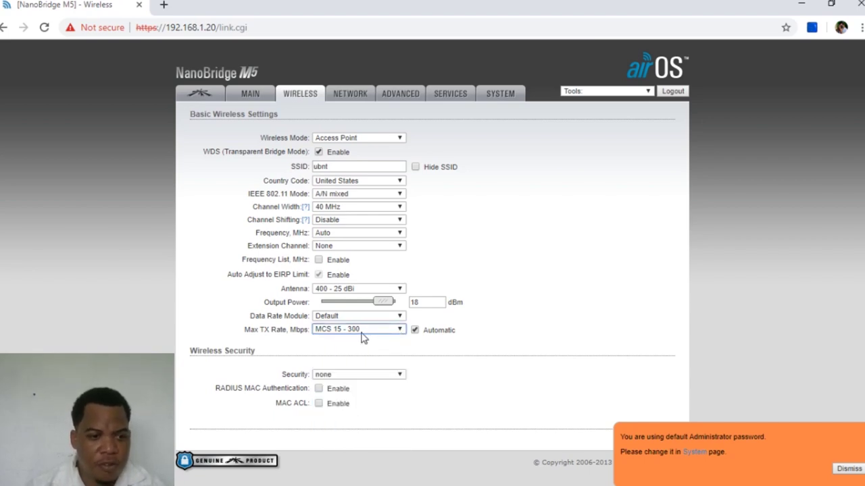
click(400, 377)
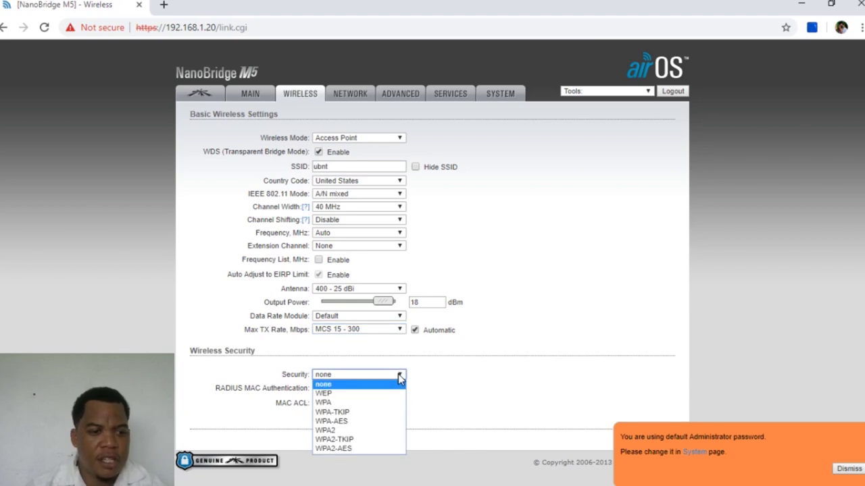
click(357, 449)
click(364, 402)
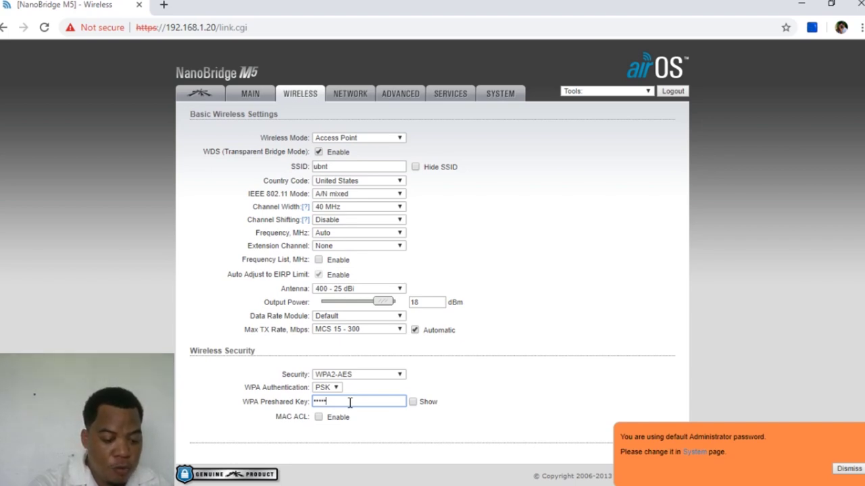
Briefly reveal the preshared key to check it, then dismiss the default-password warning.
click(412, 402)
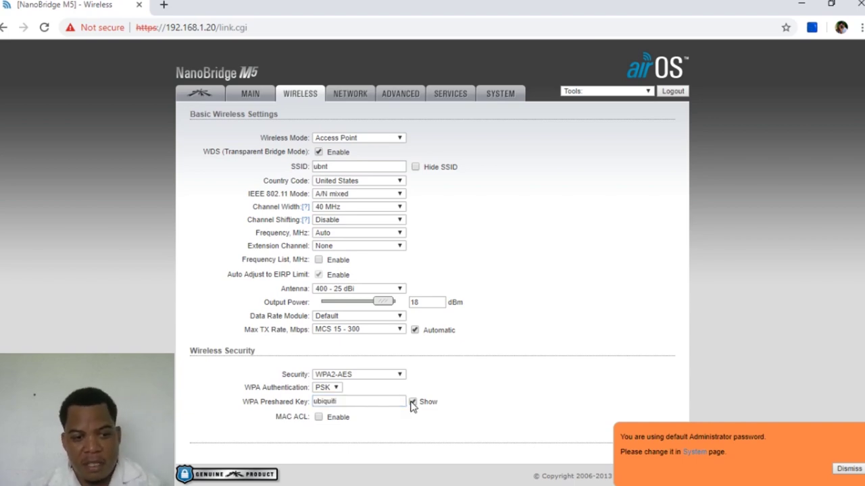
click(412, 402)
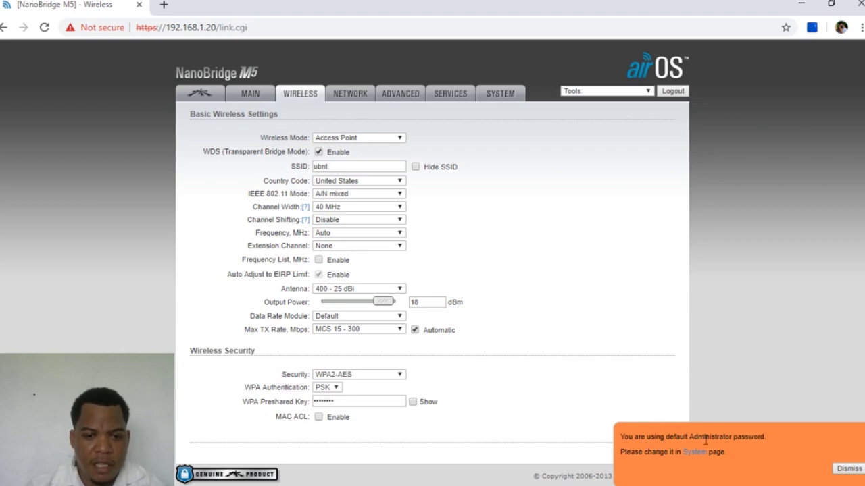
click(849, 468)
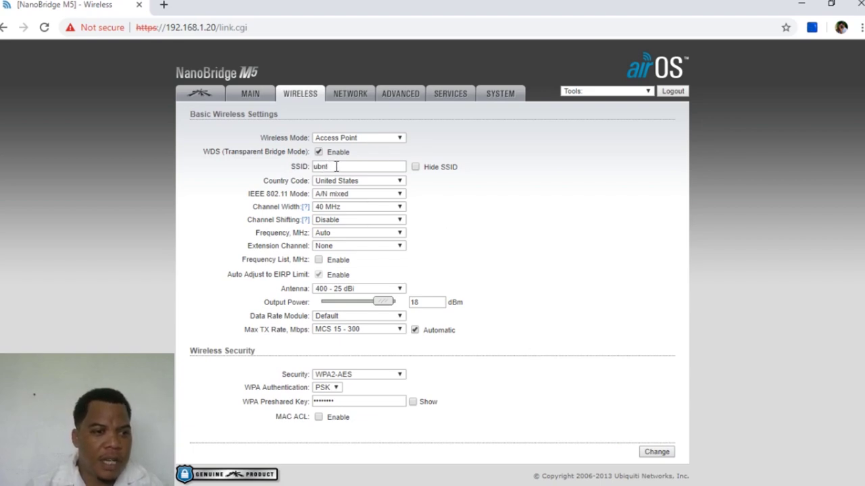
Replace the SSID ubnt with MyLink and submit the wireless changes.
drag(335, 167, 304, 166)
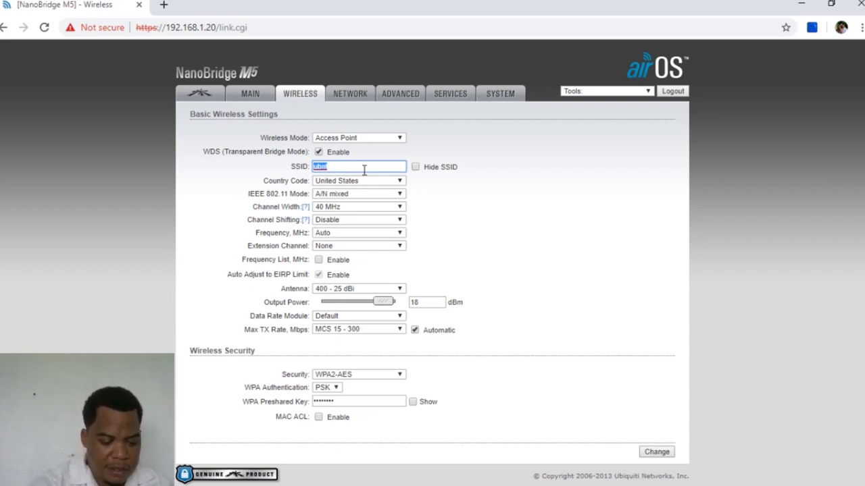
text(MyLink)
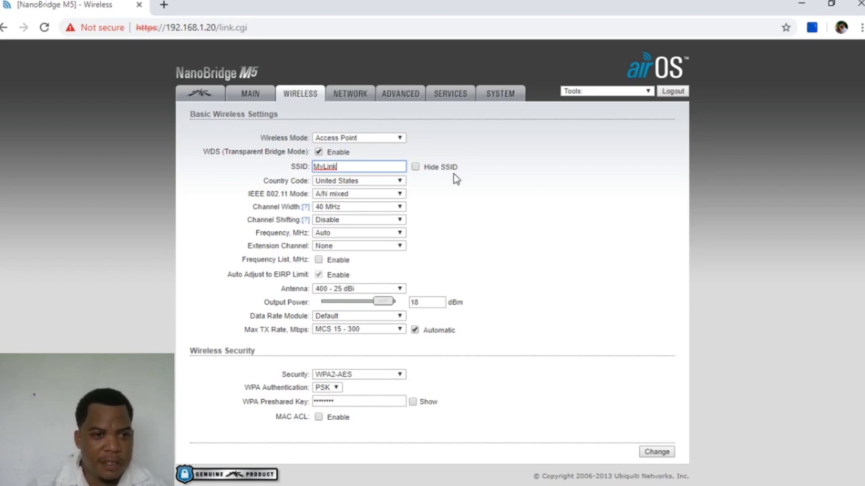
click(648, 456)
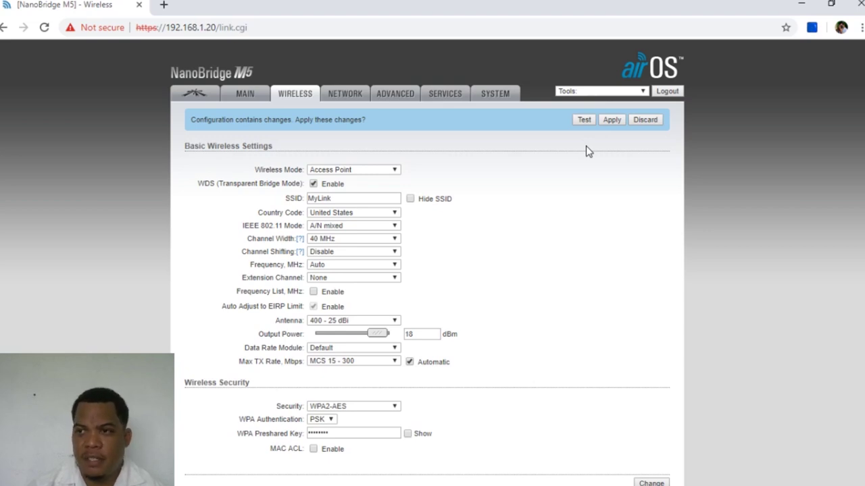
On the Network page, switch Configuration Mode to Advanced and expand the Traffic Shaping section.
click(341, 96)
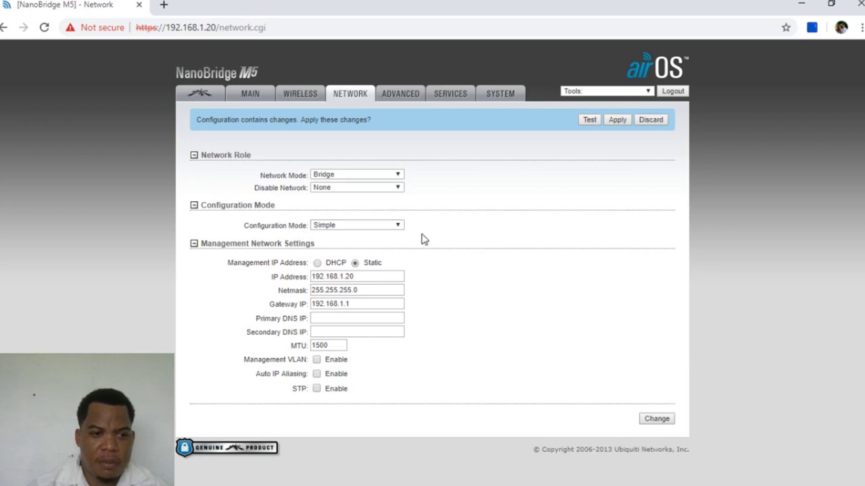
click(398, 224)
click(363, 244)
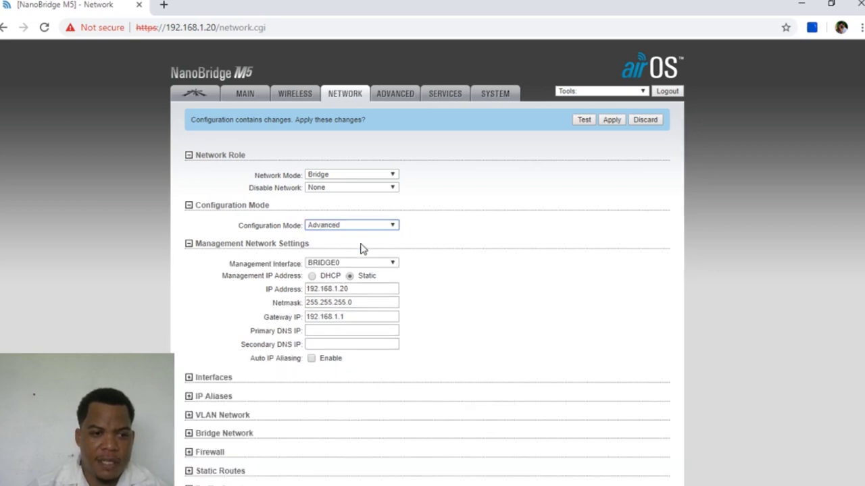
scroll(399, 312, down, 1)
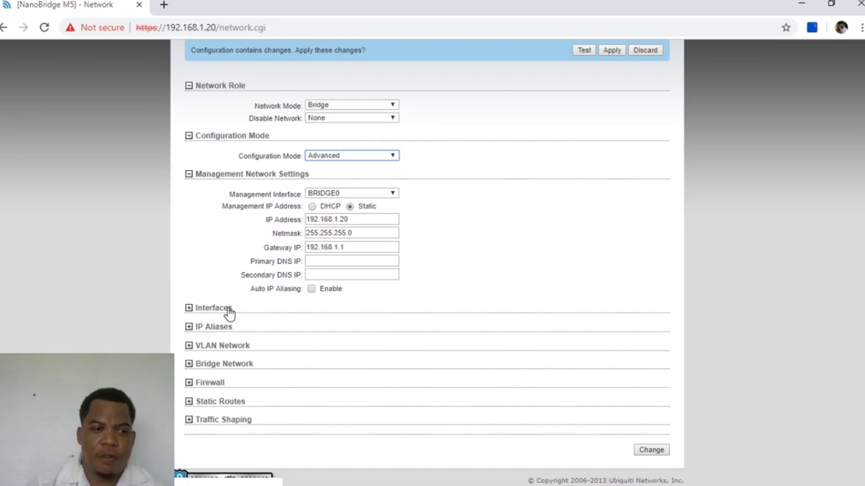
click(190, 419)
scroll(190, 420, down, 1)
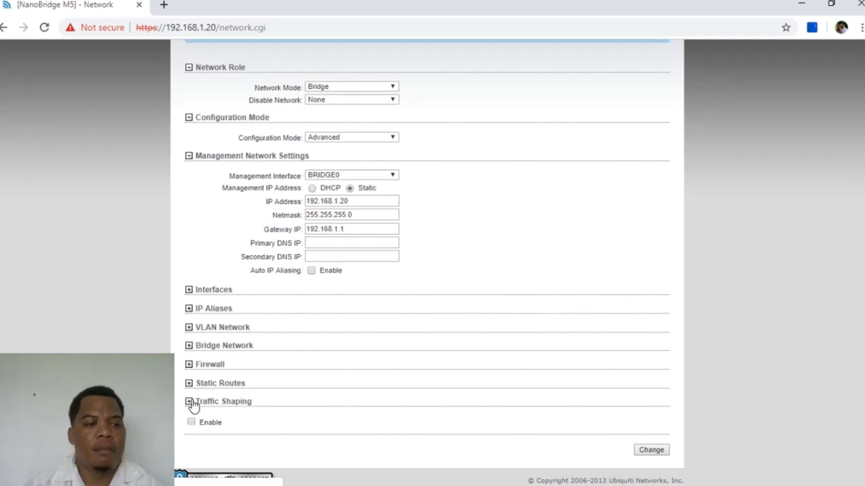
Collapse Traffic Shaping and return Configuration Mode to Simple.
click(190, 400)
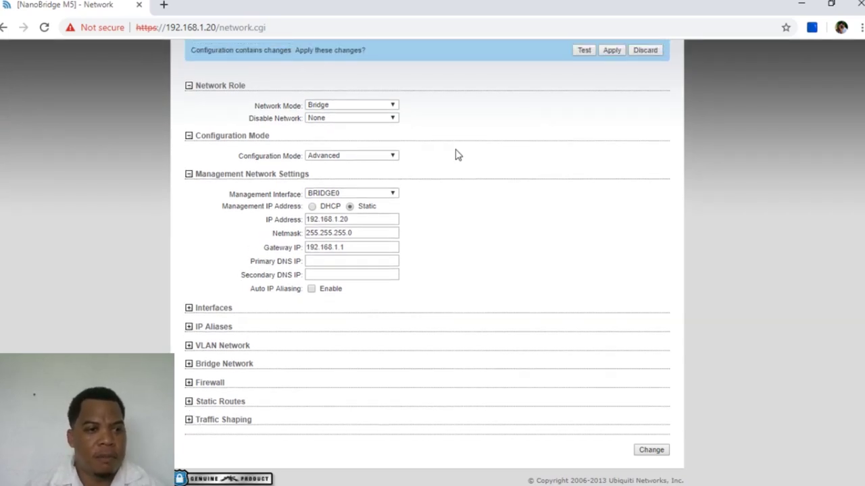
click(394, 156)
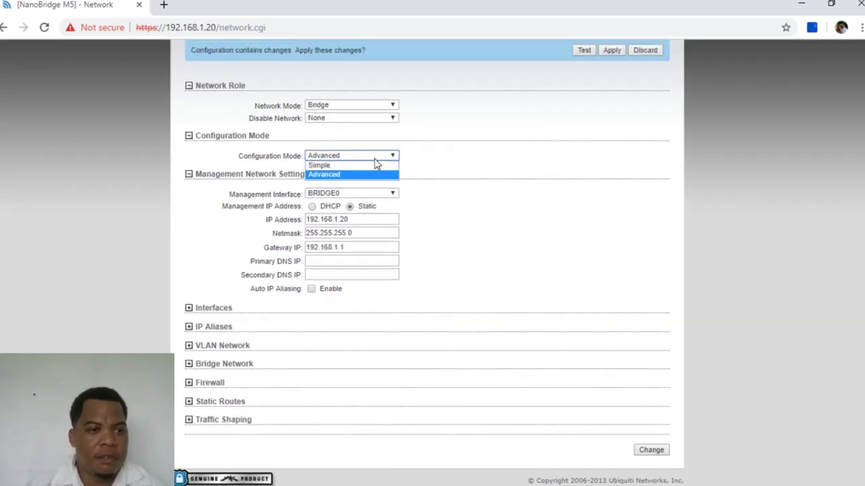
click(343, 165)
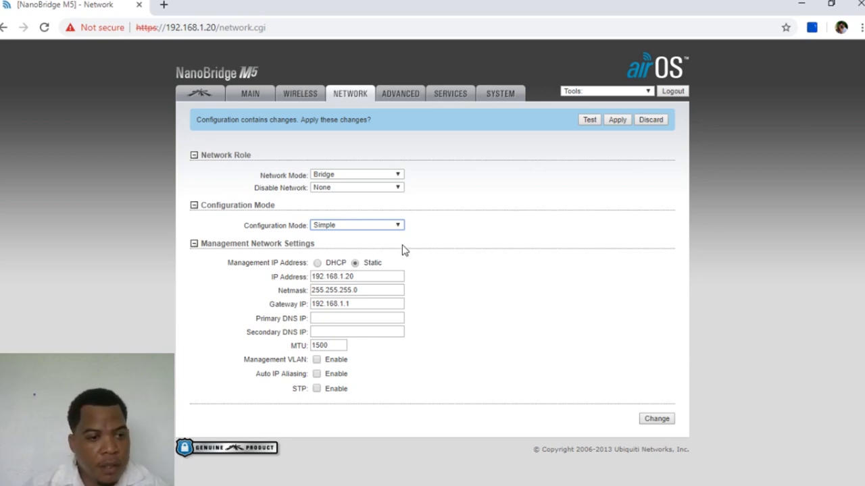
Change the management IP to 192.168.1.30, enable Auto IP Aliasing and save.
click(363, 277)
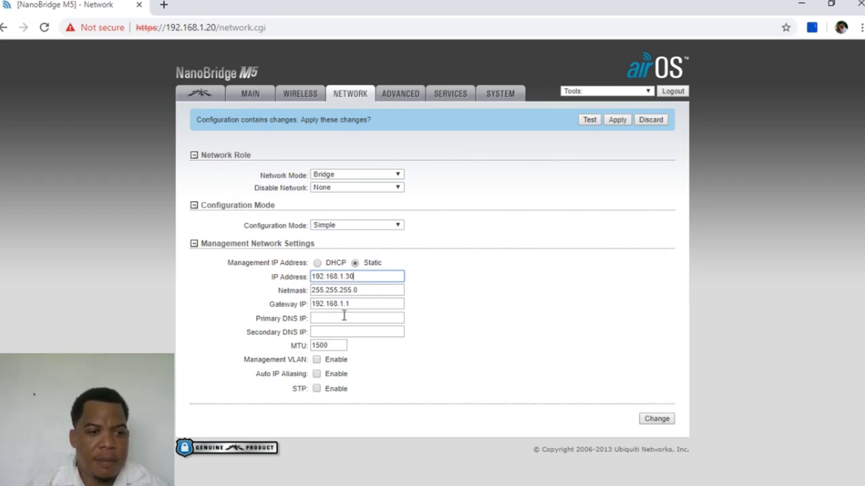
click(316, 374)
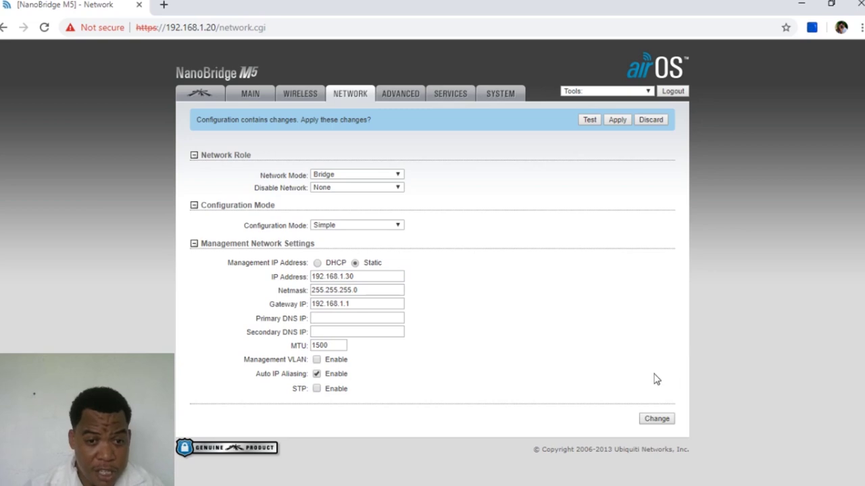
click(655, 420)
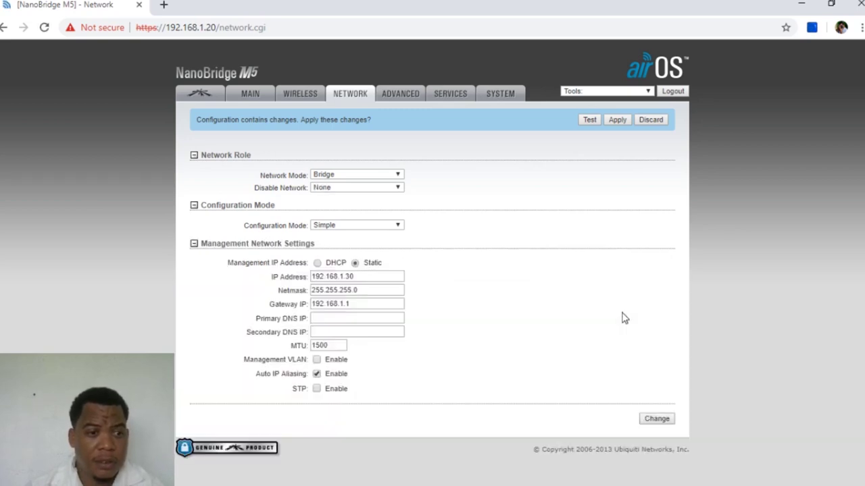
Review the Wireless and Network pages, then go to the System page.
click(300, 95)
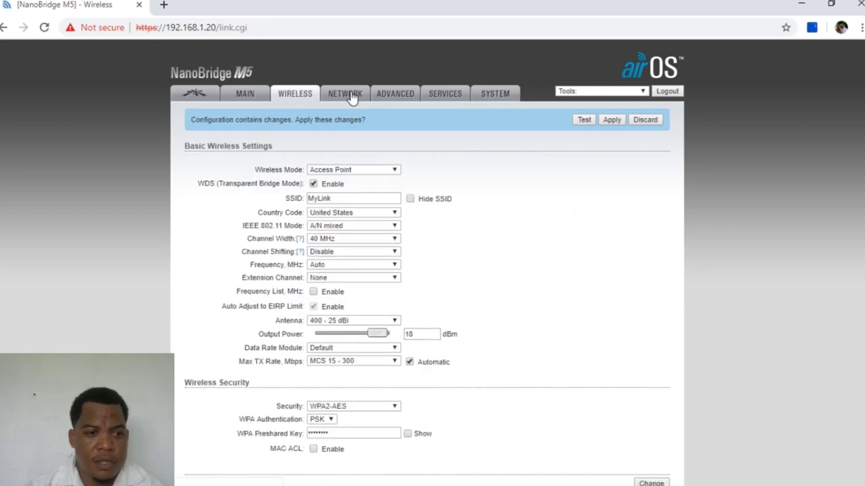
click(350, 95)
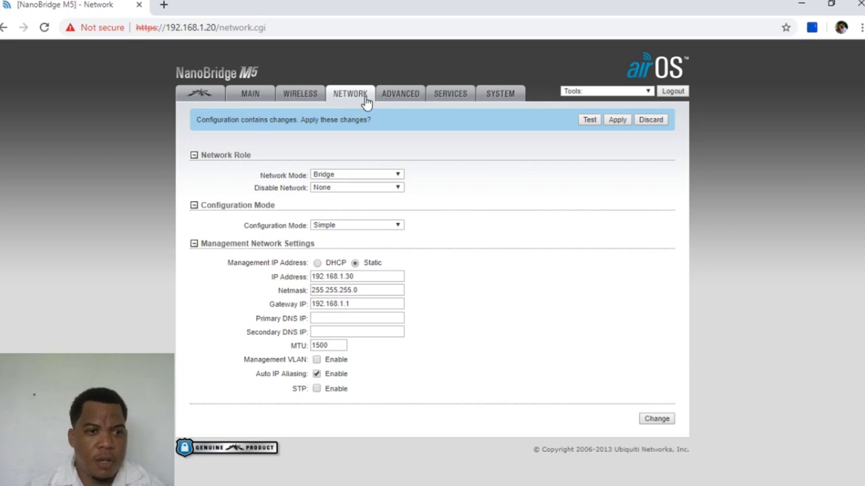
click(510, 98)
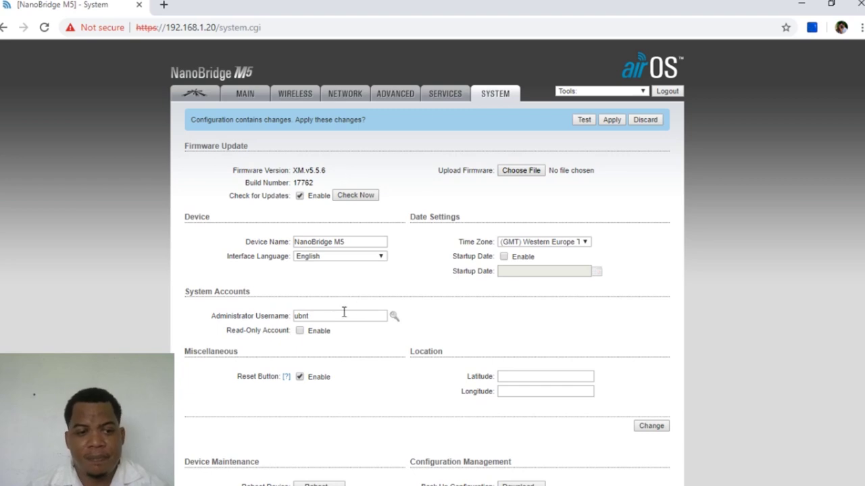
Change the administrator username from ubnt to admin.
click(394, 317)
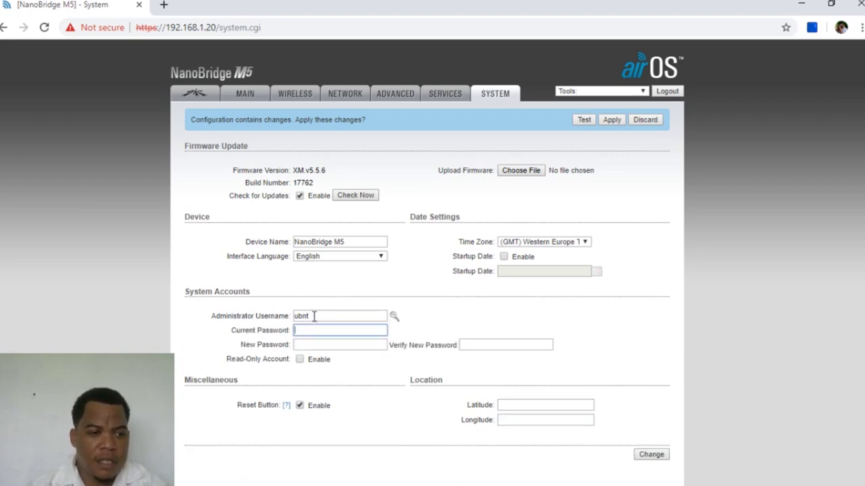
drag(316, 316, 228, 316)
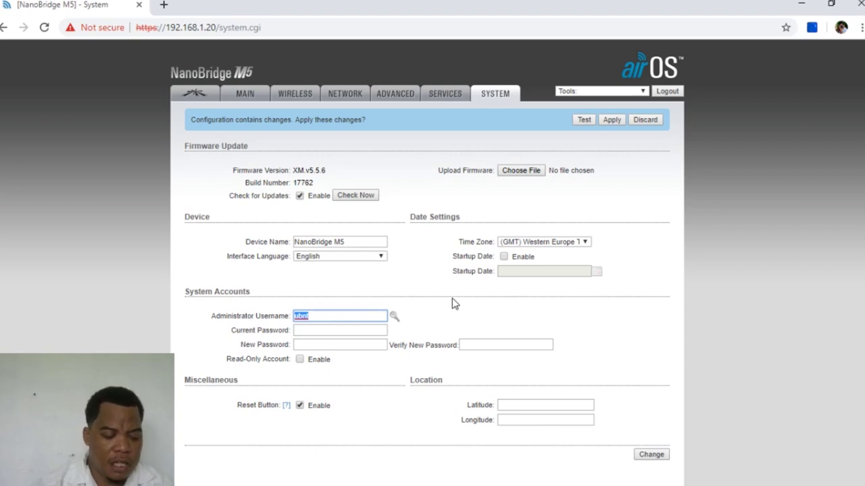
text(admin)
Enter the current password, a new password, and the new password again to verify.
key(Tab)
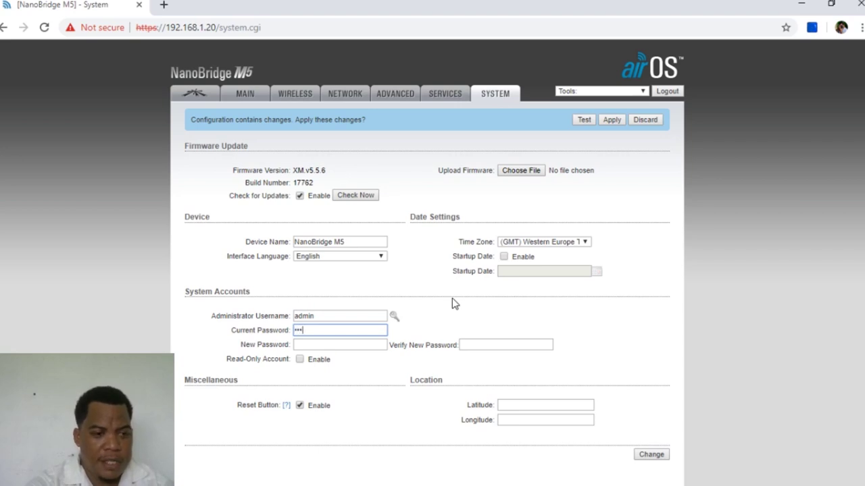
key(Tab)
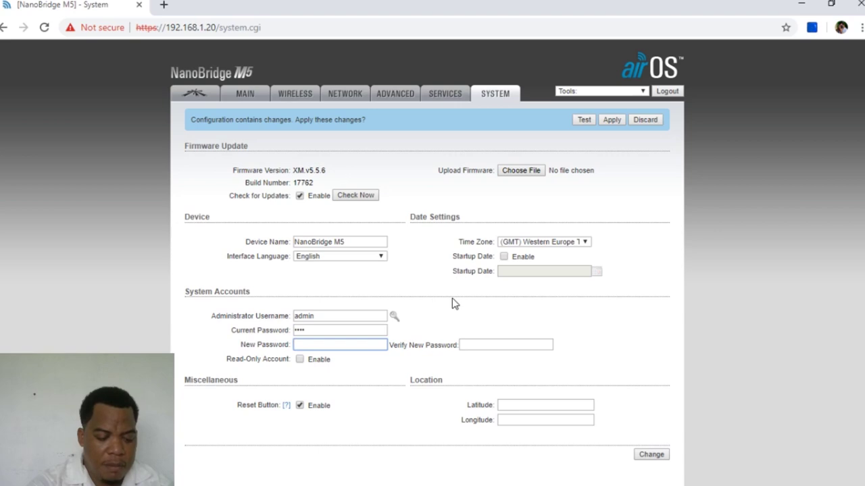
text(*******)
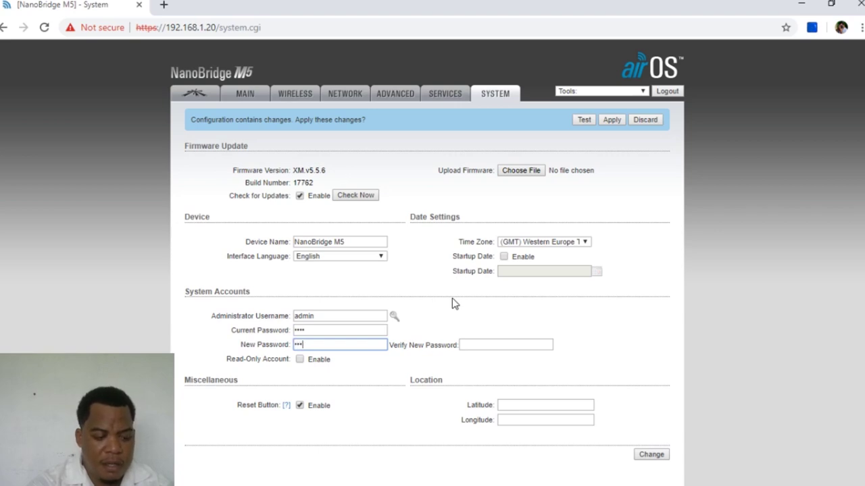
text(*)
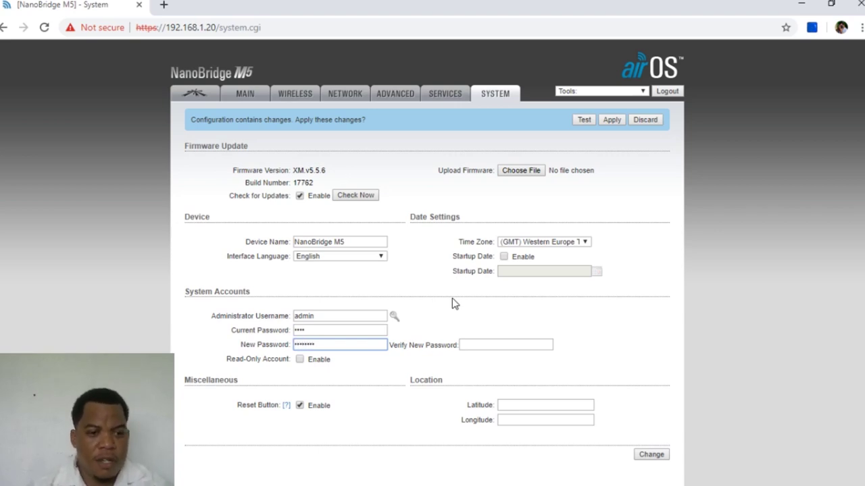
click(482, 343)
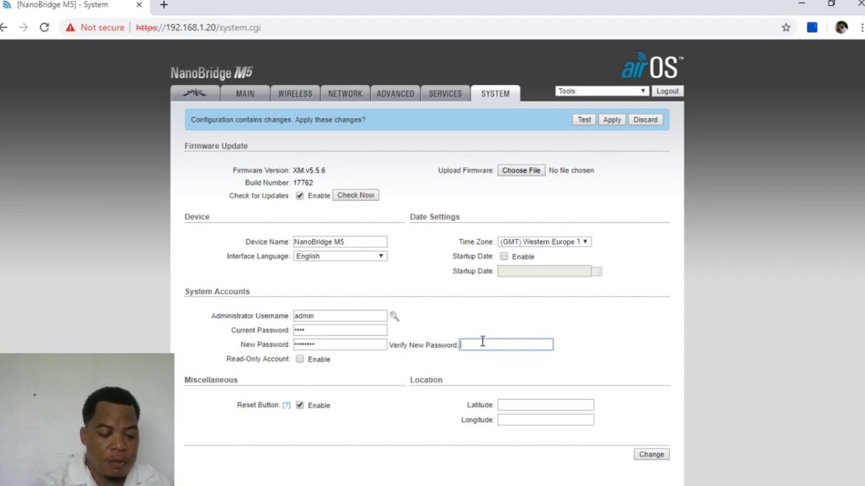
text(***)
key(BackSpace)
key(BackSpace)
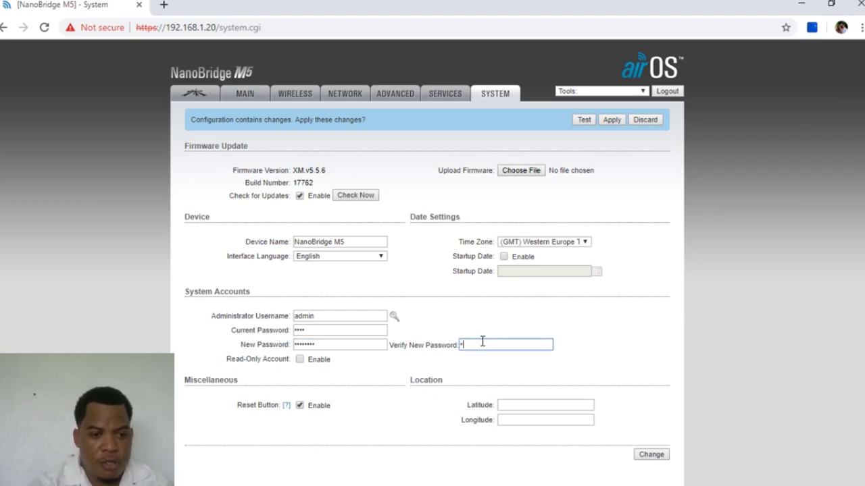
text(*******)
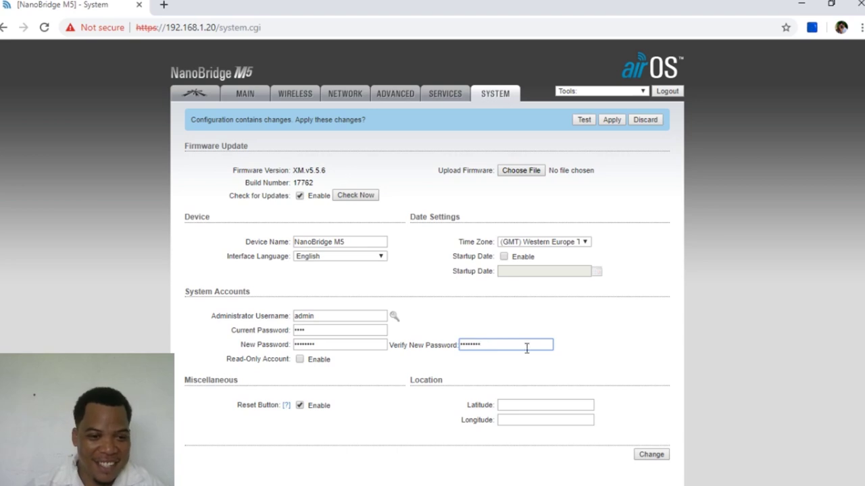
click(586, 357)
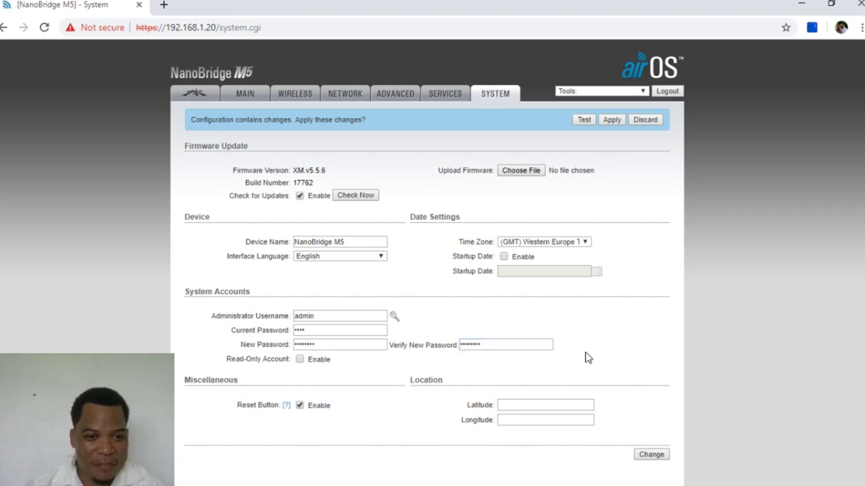
Replace the device name NanoBridge M5 with HomeAccesspoint M5.
click(346, 241)
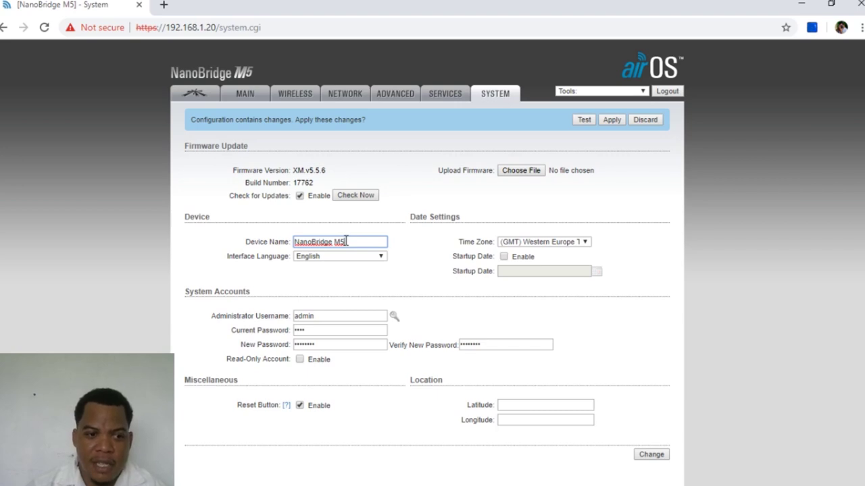
drag(346, 241, 285, 245)
text(H)
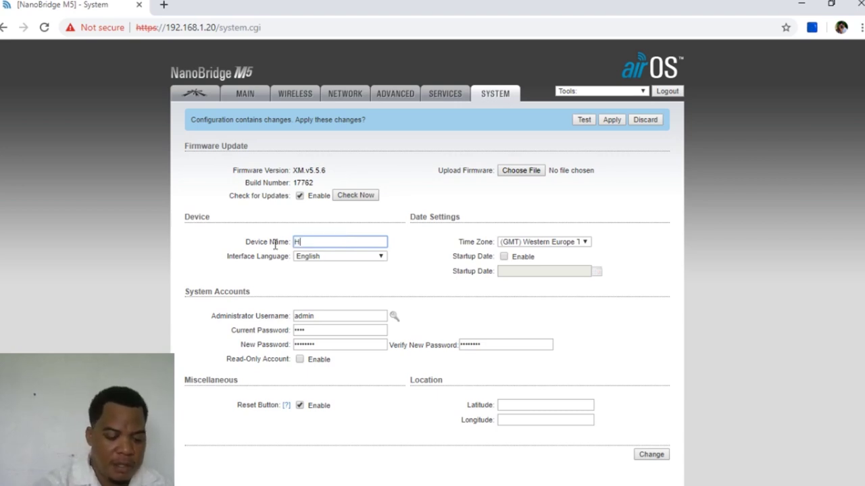
text(omeAccess)
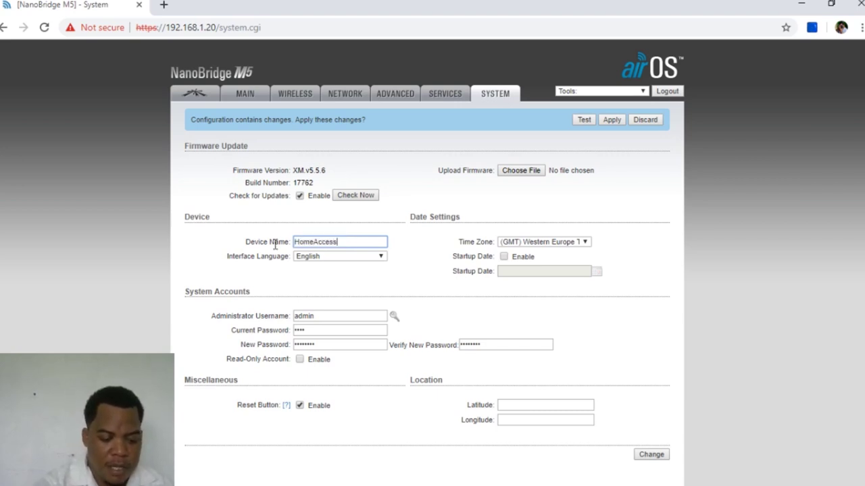
text(point)
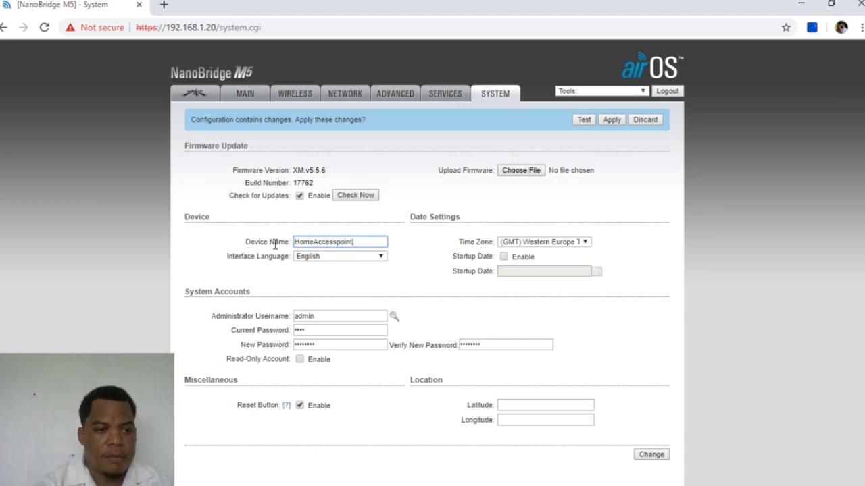
text( M)
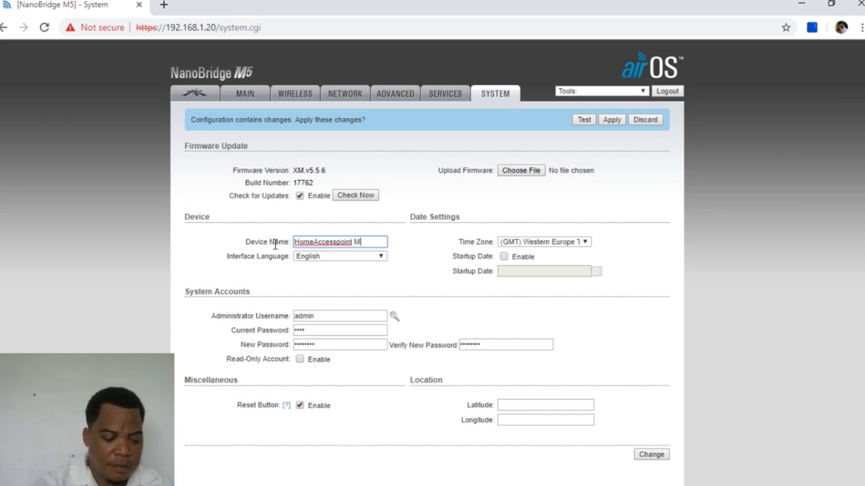
text(5)
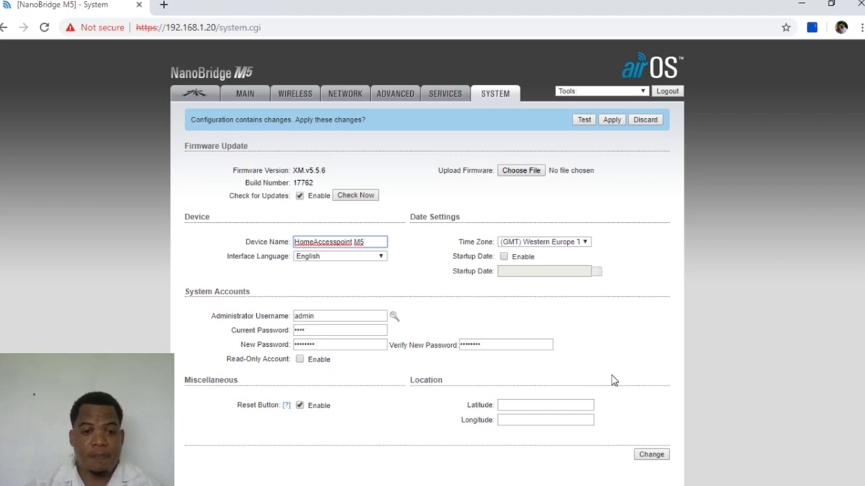
Save the new device name and admin credentials, then apply all pending changes to the device.
scroll(635, 348, down, 1)
scroll(635, 348, down, 3)
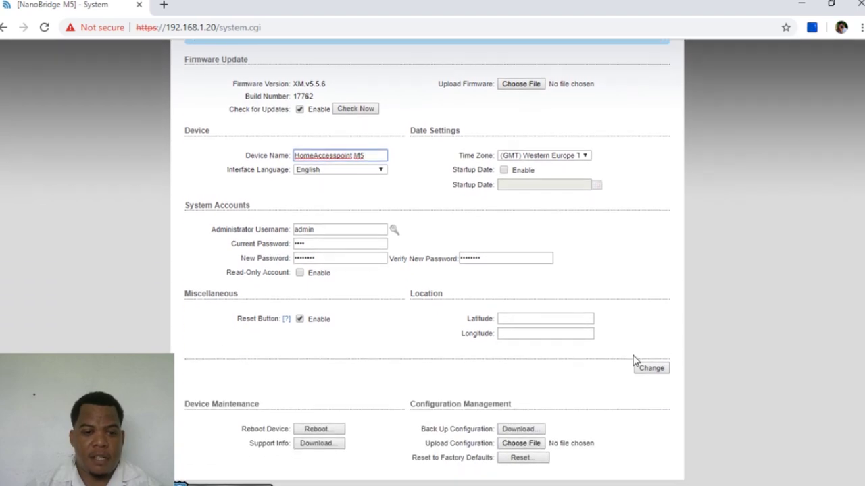
click(638, 357)
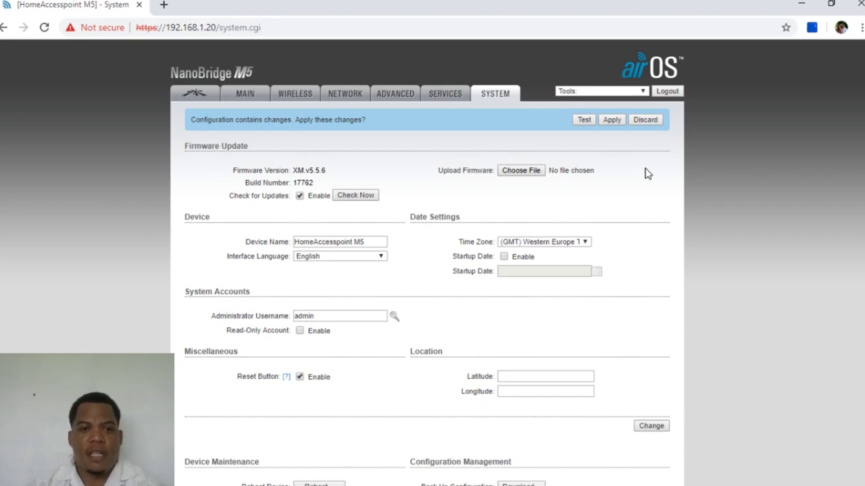
click(614, 123)
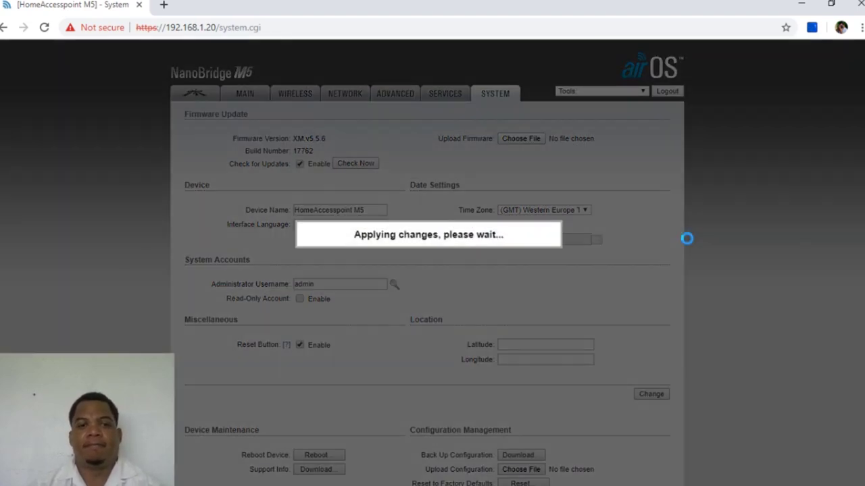
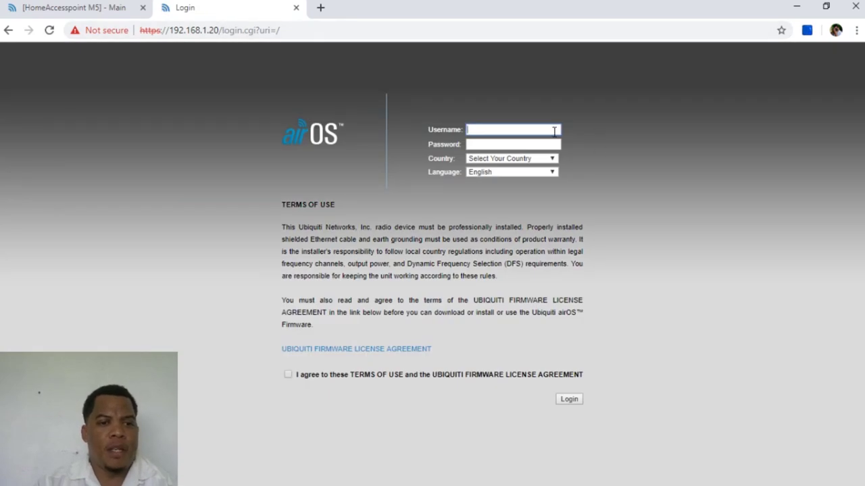
Log in with the default credentials, country United States, and the terms of use accepted.
click(554, 131)
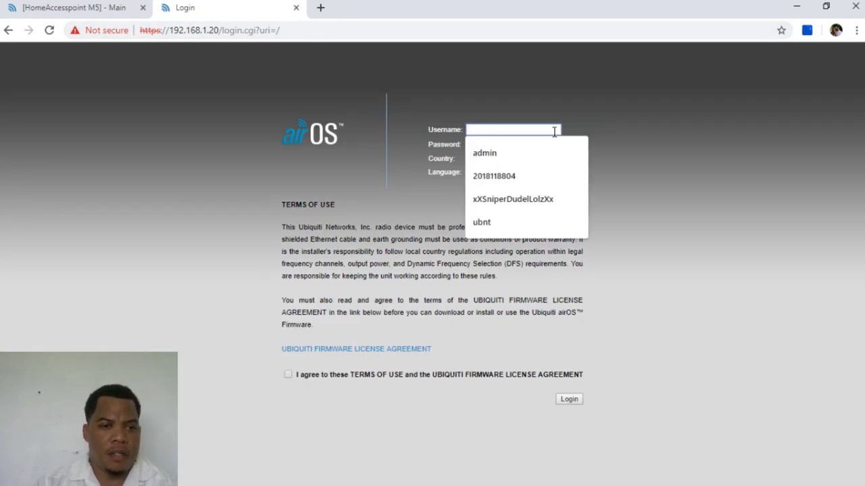
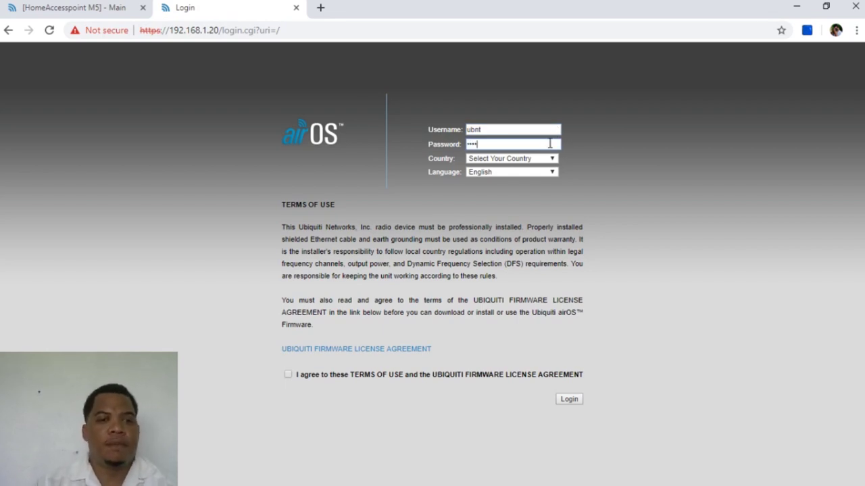
click(548, 161)
click(499, 196)
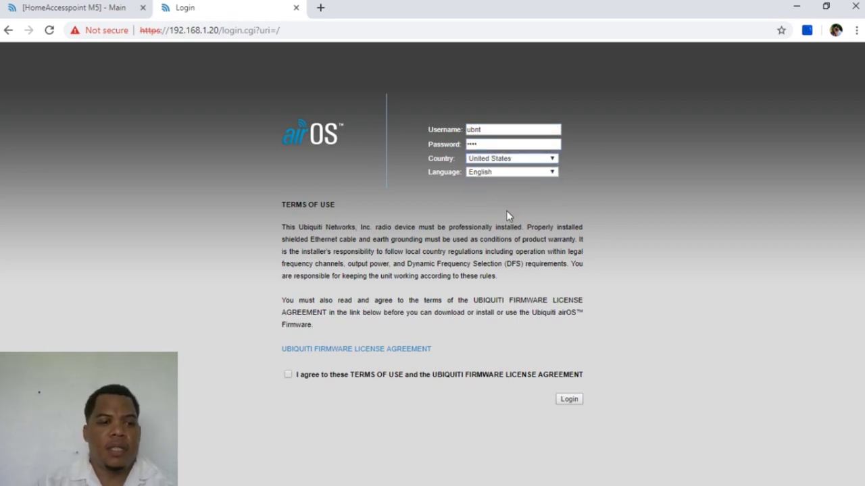
click(288, 374)
click(565, 398)
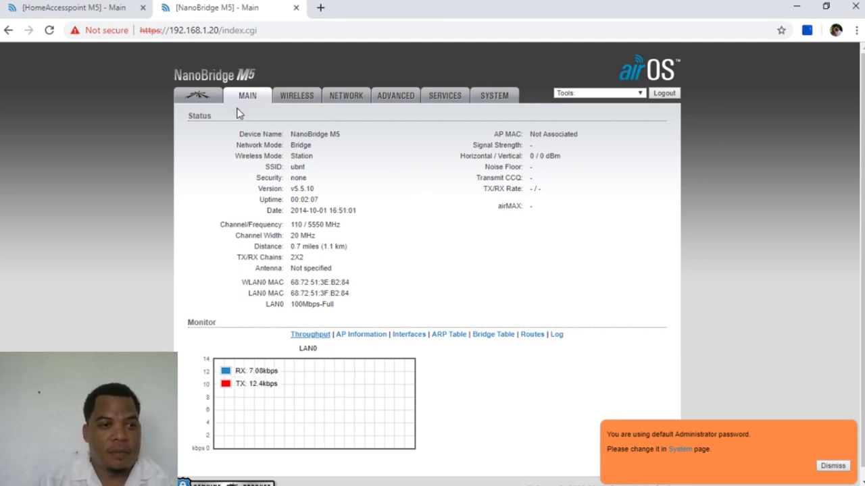
On the Wireless page, enable WDS and pick MyLink from the site survey as the SSID.
click(287, 98)
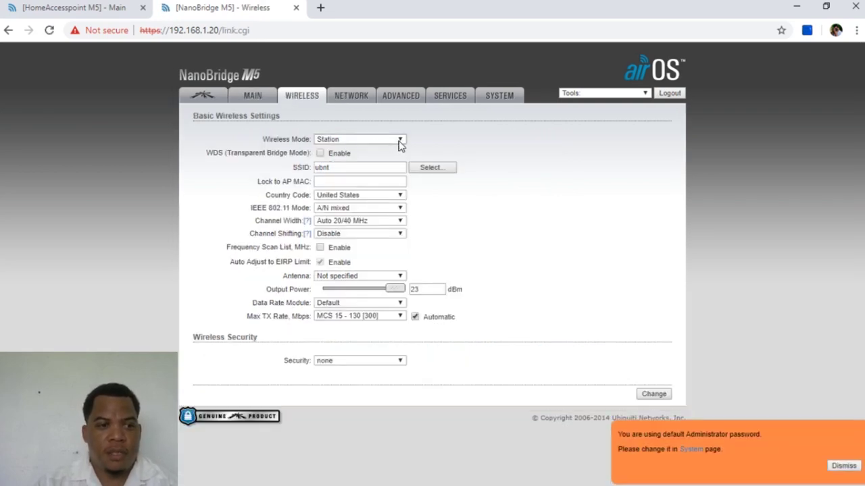
click(320, 154)
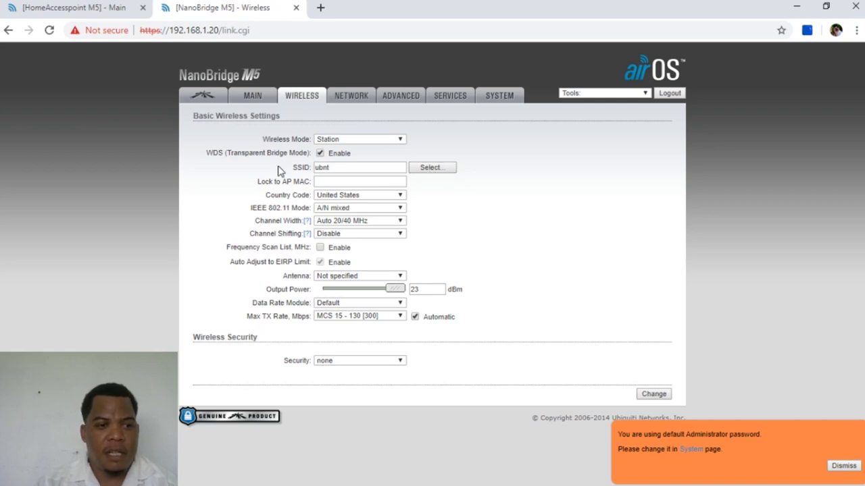
click(430, 169)
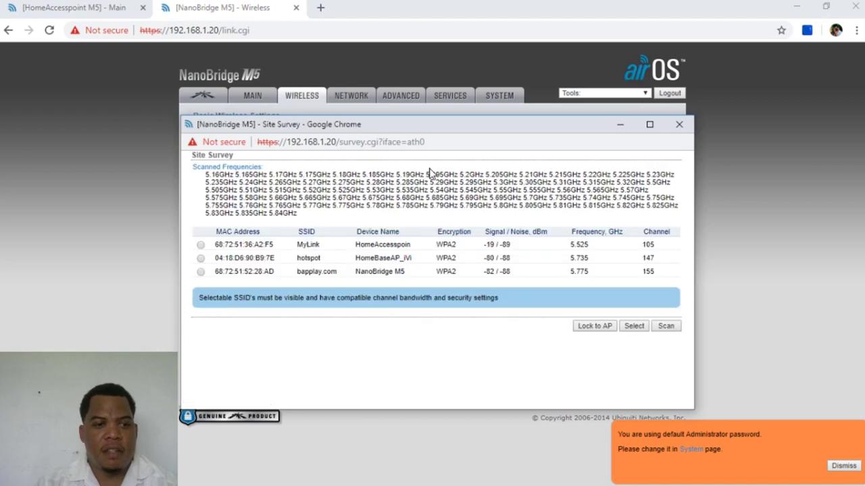
click(201, 245)
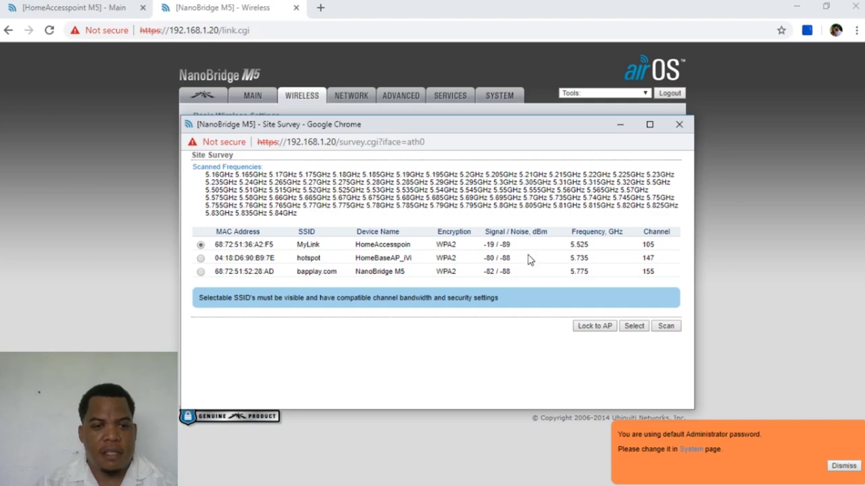
click(633, 326)
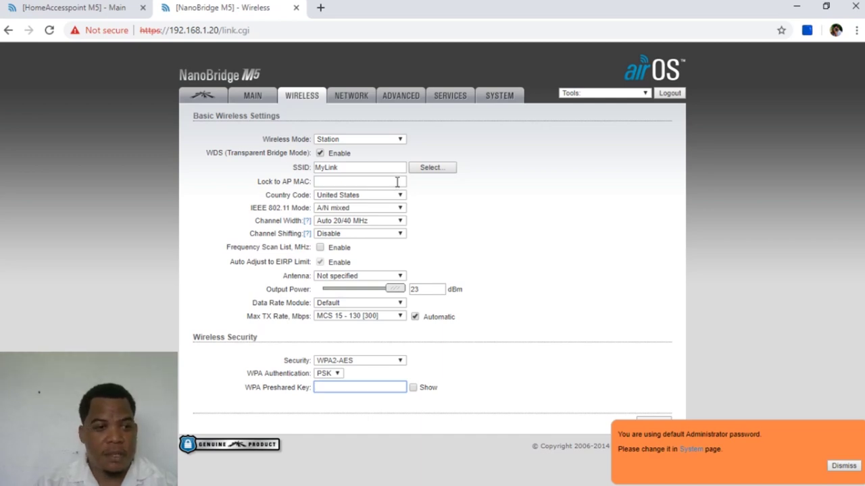
Set the antenna to 400 - 25 dBi and lower output power to 18 dBm.
click(398, 181)
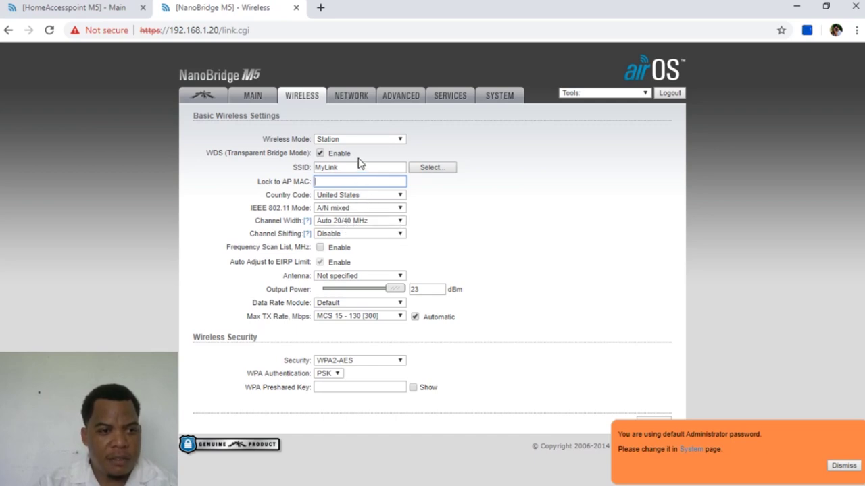
click(399, 277)
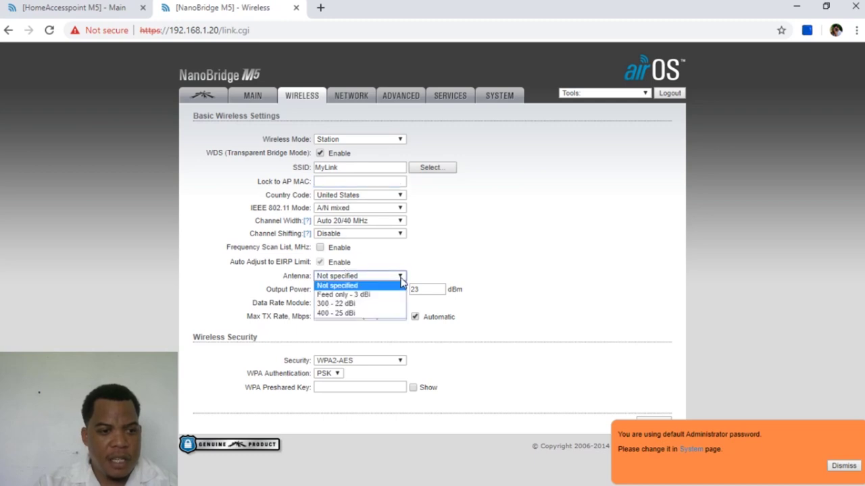
click(352, 314)
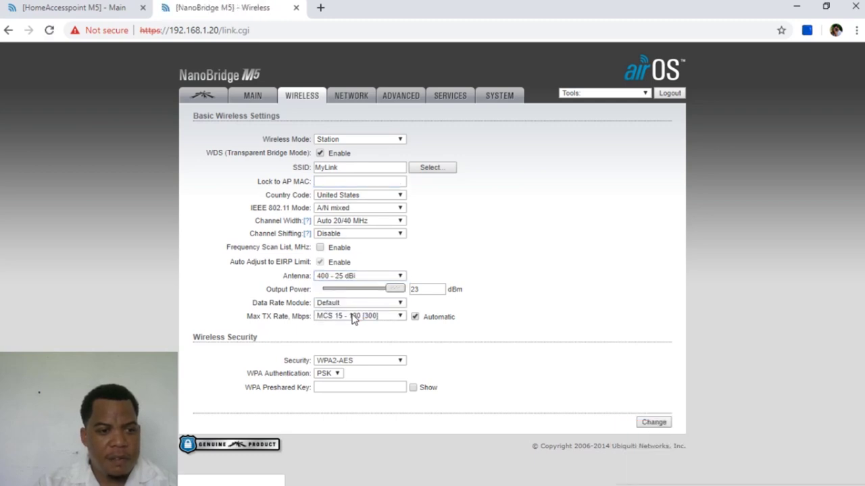
drag(393, 289, 383, 292)
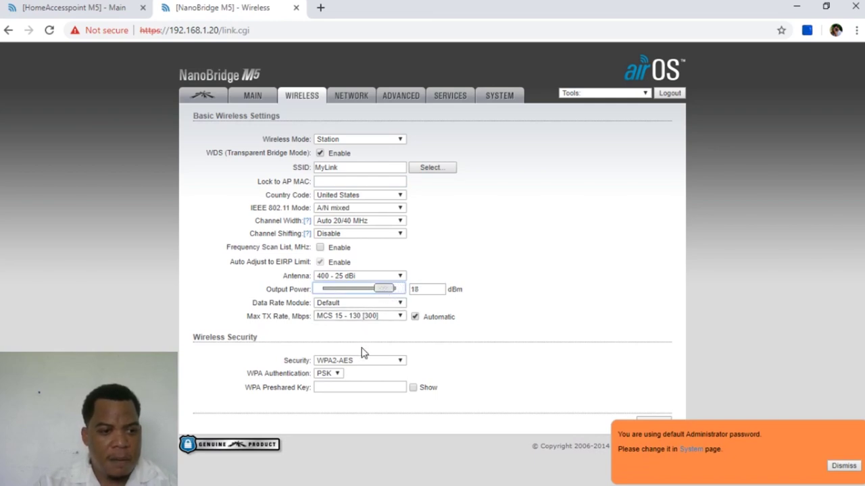
Enter the WPA pre-shared key, check it with Show, and dismiss the default-password notice.
click(341, 385)
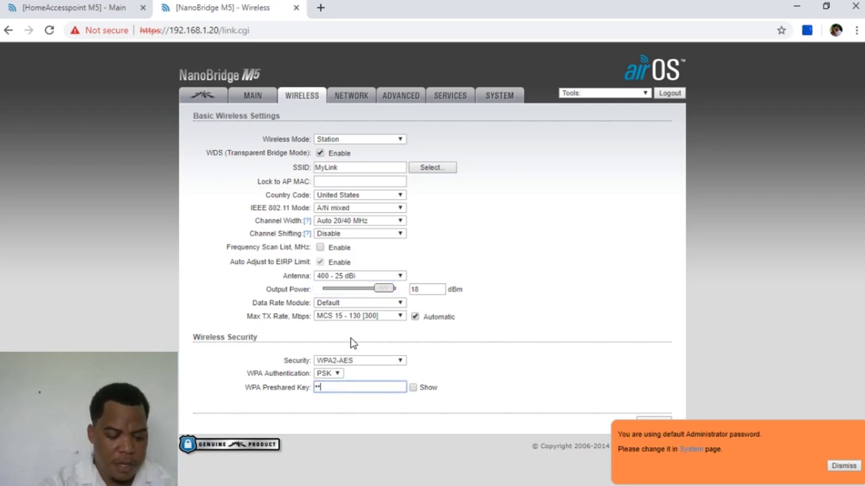
text(••••••••)
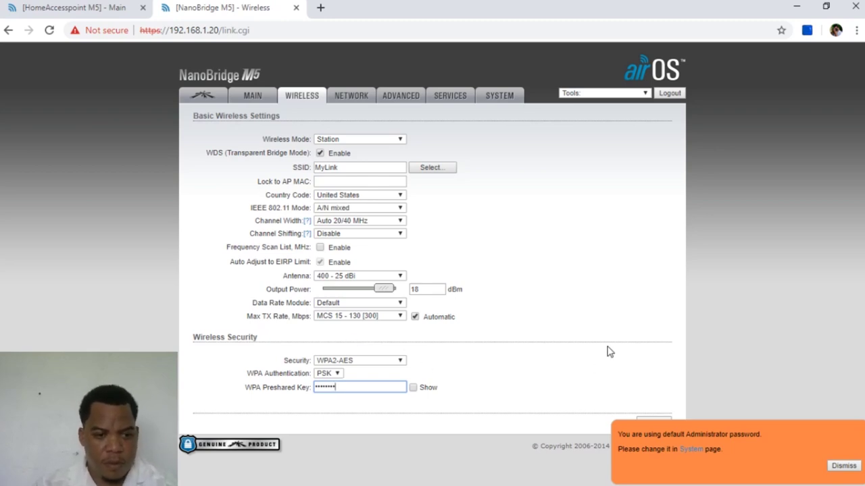
click(413, 389)
click(413, 388)
click(414, 388)
click(844, 466)
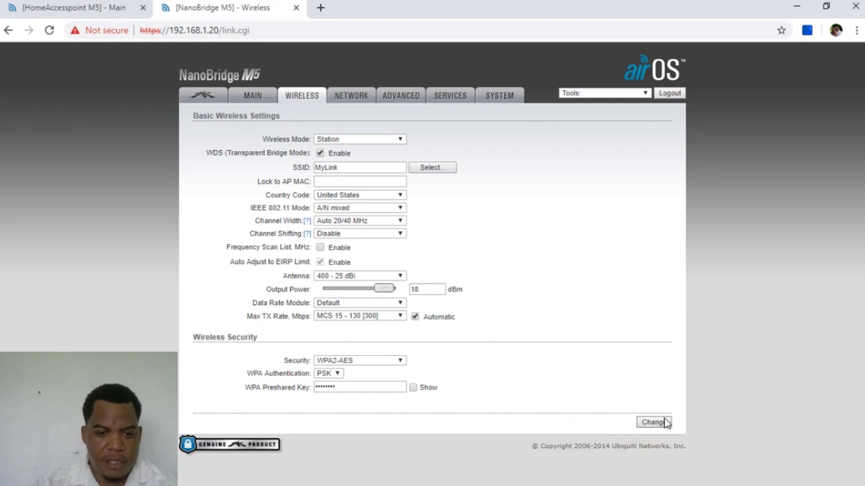
Save the wireless changes, then set management IP 192.168.1.31 with Auto IP Aliasing enabled and save.
click(645, 425)
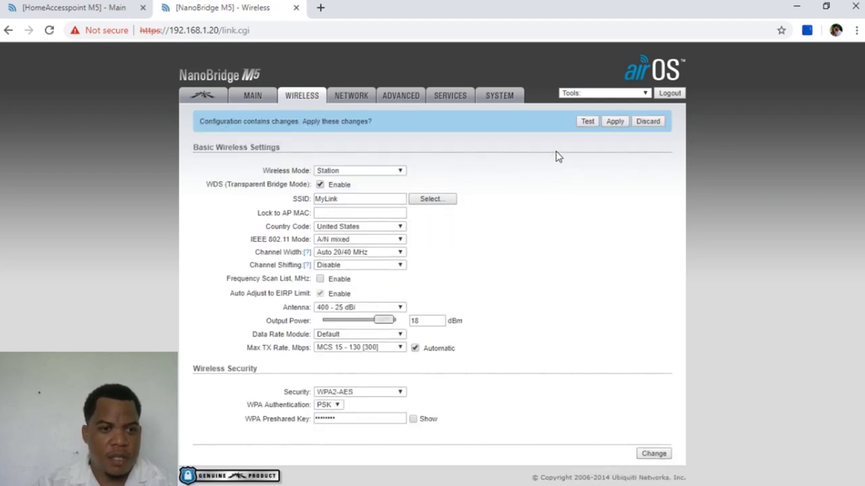
click(338, 98)
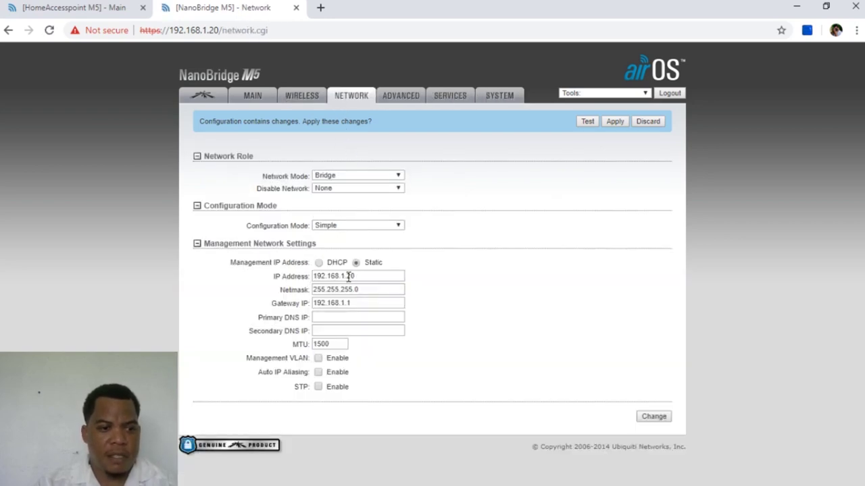
drag(346, 276, 376, 275)
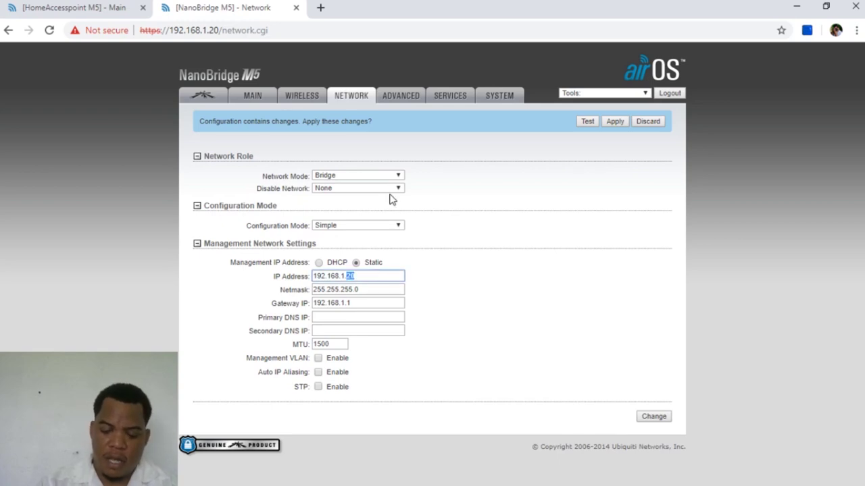
text(31)
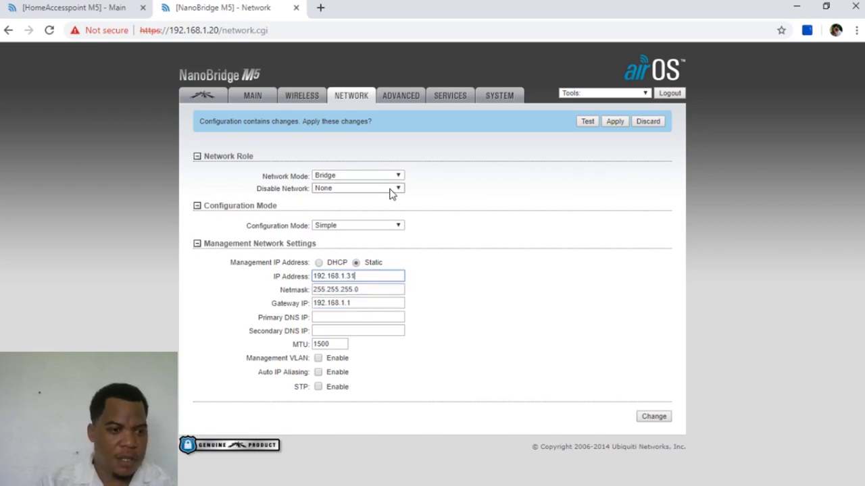
click(470, 299)
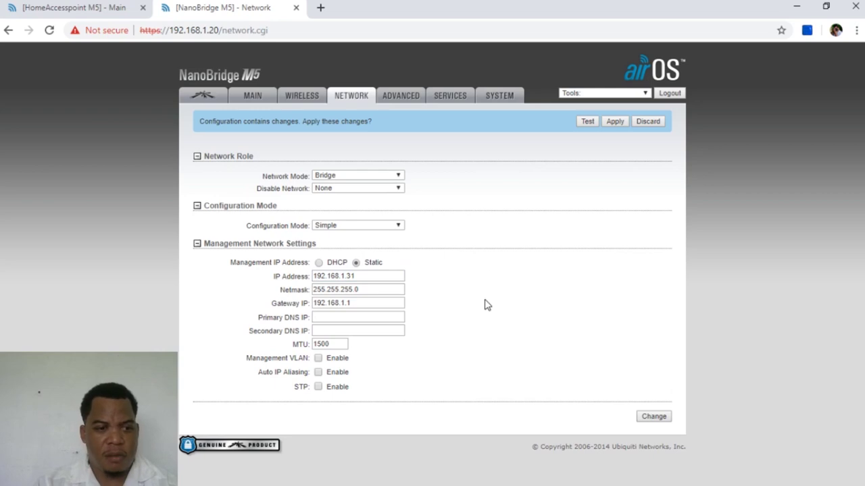
click(318, 373)
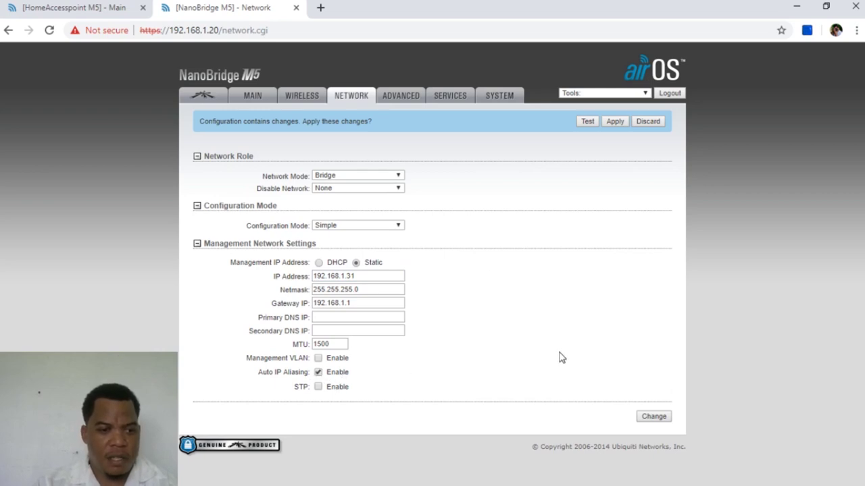
click(661, 419)
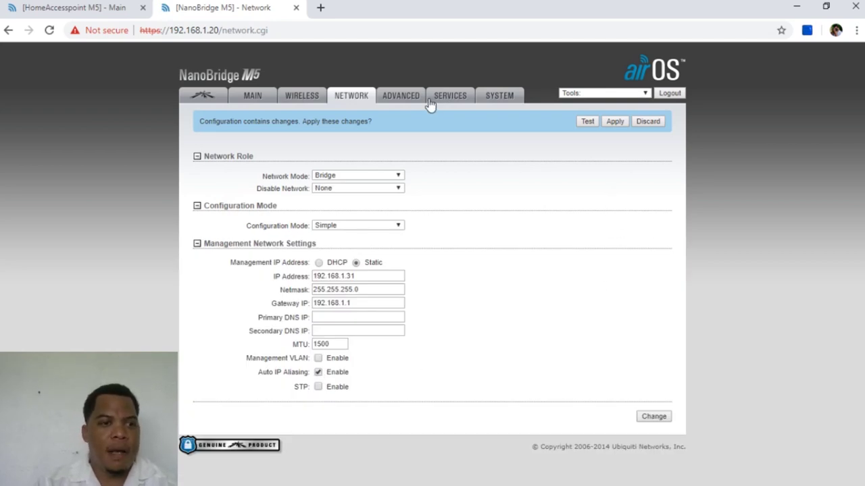
click(496, 97)
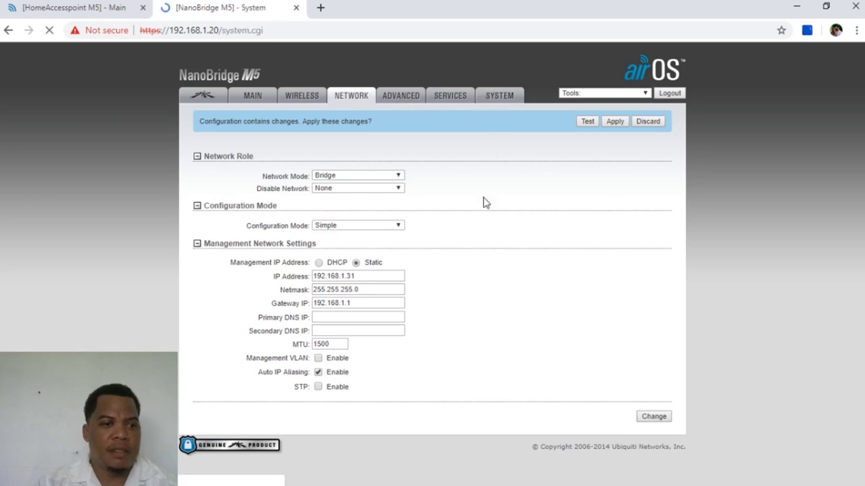
Rename the device to Client1.
drag(355, 239, 261, 242)
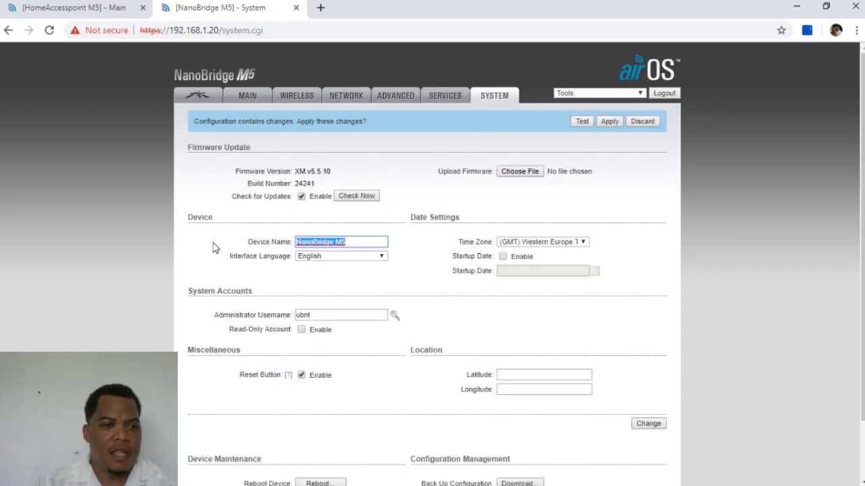
text(Client1)
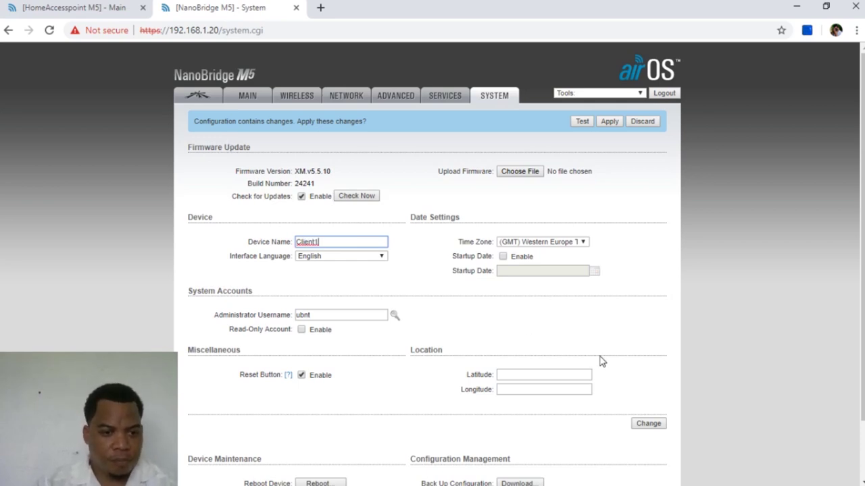
click(432, 329)
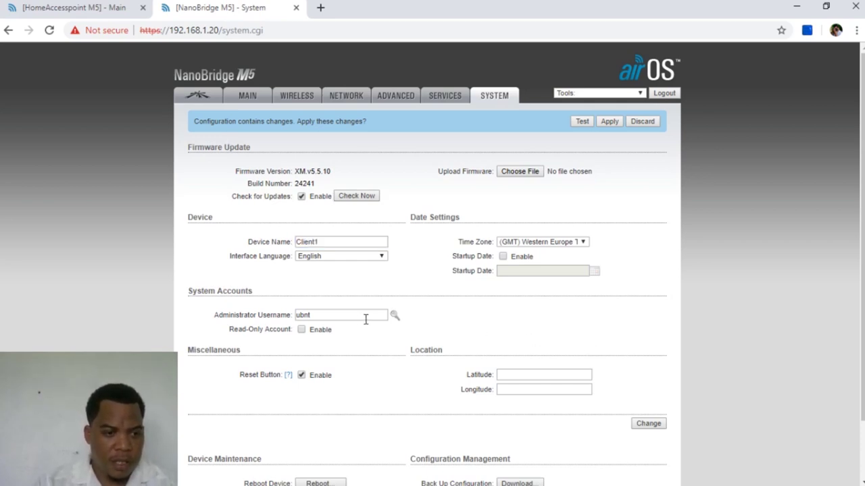
Set the administrator username to admin, enter current and new passwords, and save.
click(394, 318)
click(231, 314)
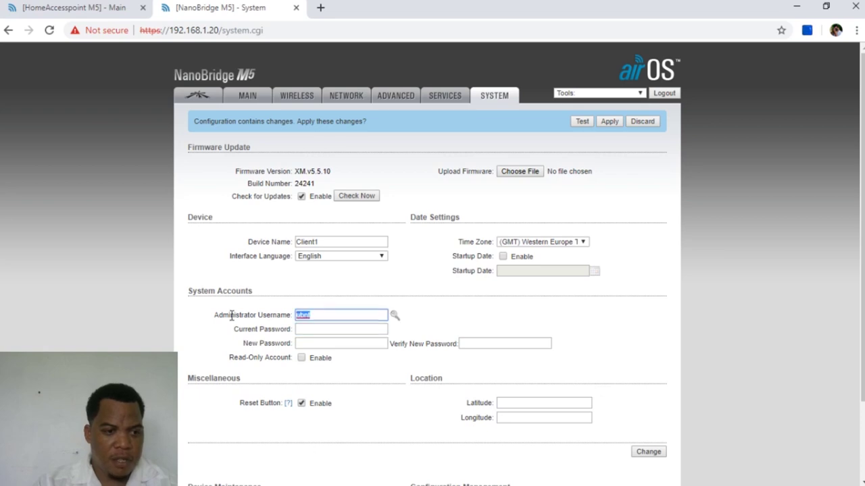
text(admin)
key(Tab)
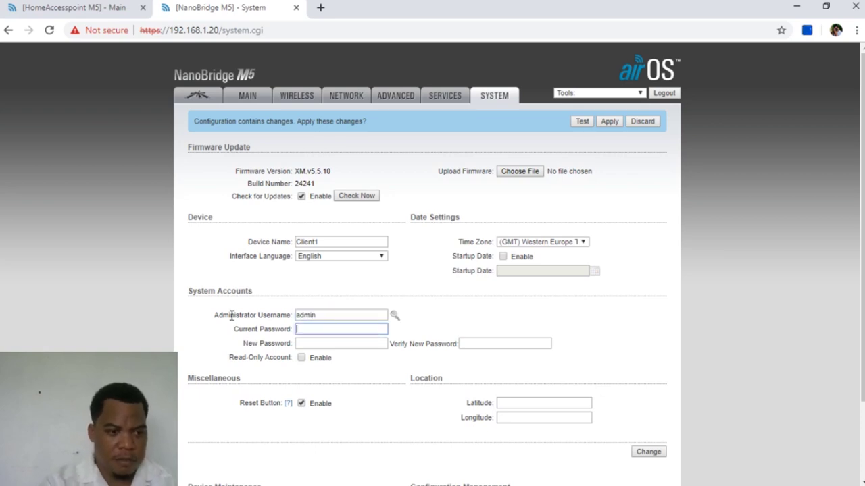
key(Tab)
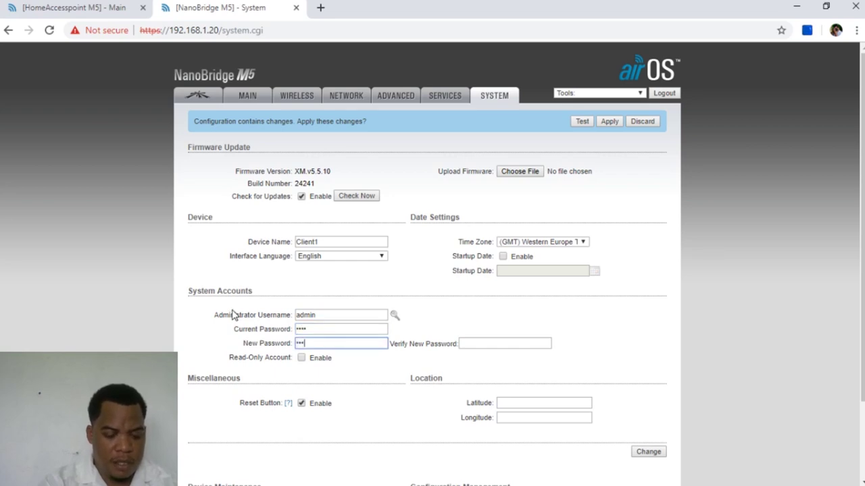
click(486, 342)
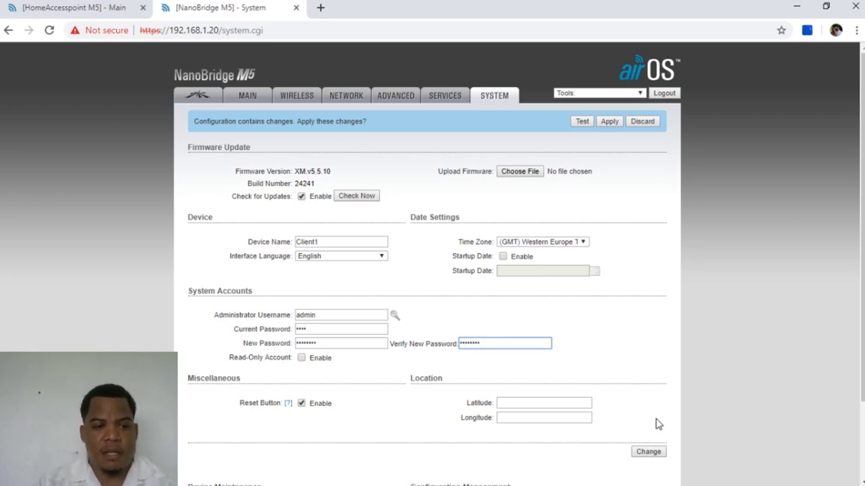
click(650, 452)
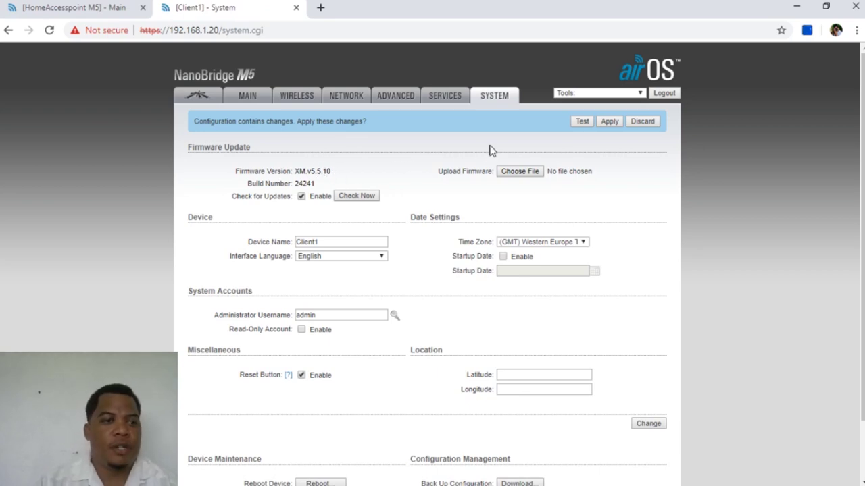
click(609, 124)
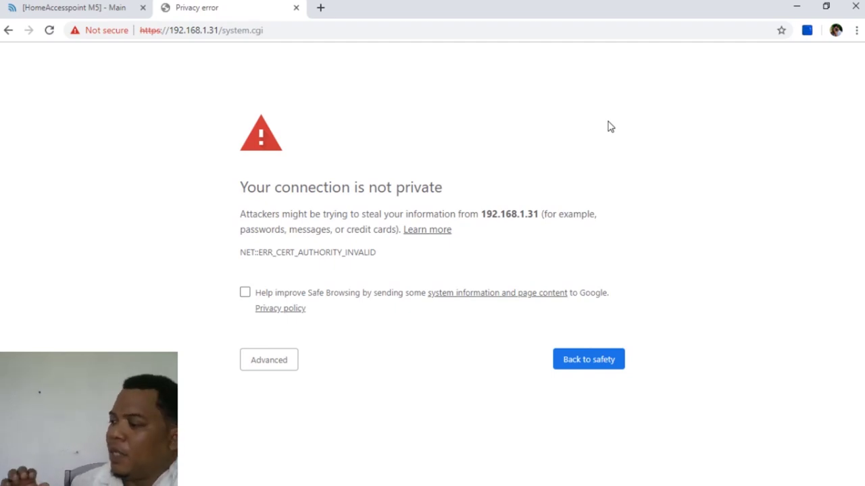
key(F5)
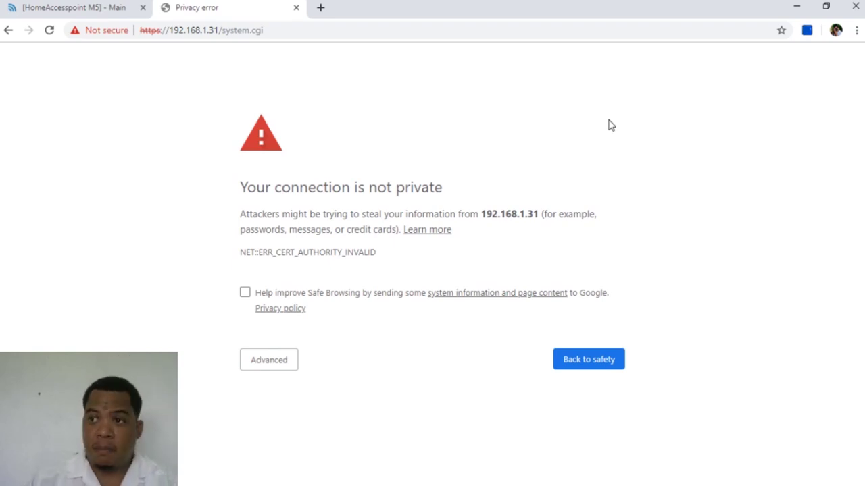
click(279, 367)
Proceed past the certificate warning and log in at 192.168.1.31 as admin with the new password.
click(305, 459)
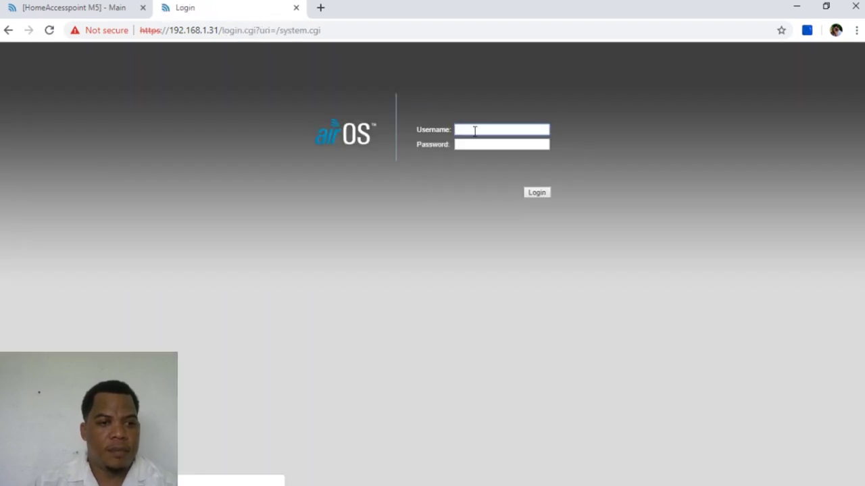
click(474, 130)
text(admin)
key(Tab)
text(********)
key(Return)
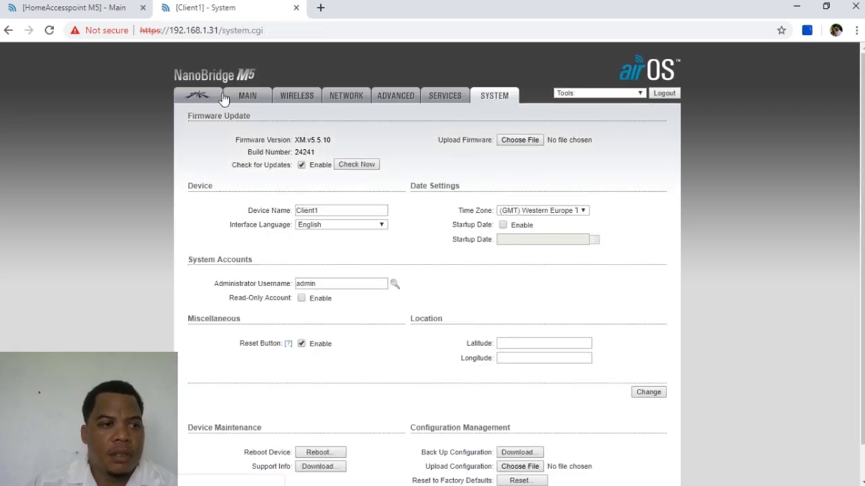
click(243, 96)
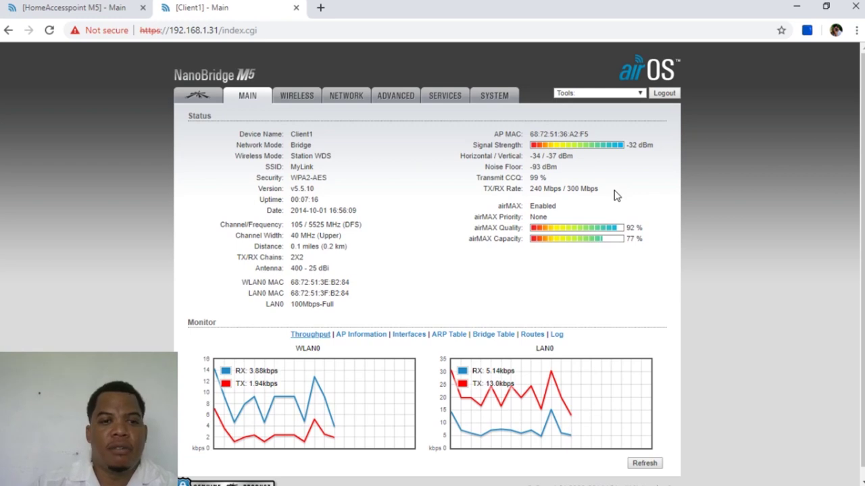
After checking the MyLink link status on the Main page, open the Tools list.
click(640, 95)
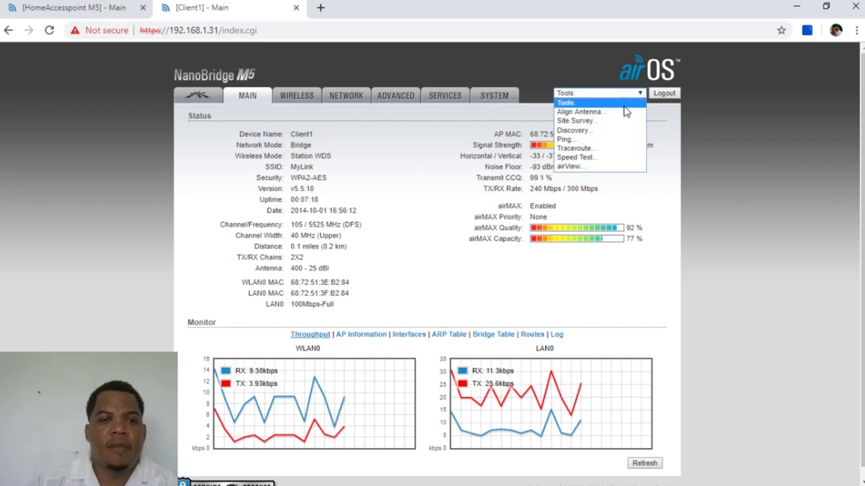
Launch Align Antenna, enable Alignment Beep, then close the alignment tool.
click(603, 114)
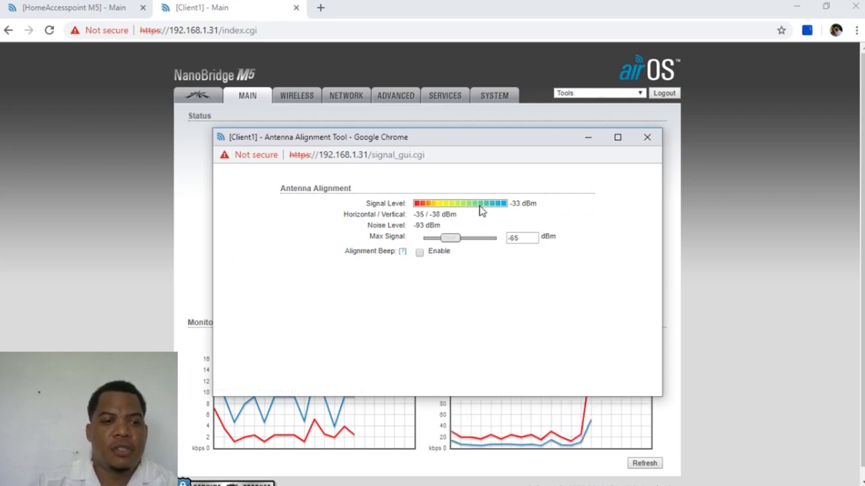
click(419, 252)
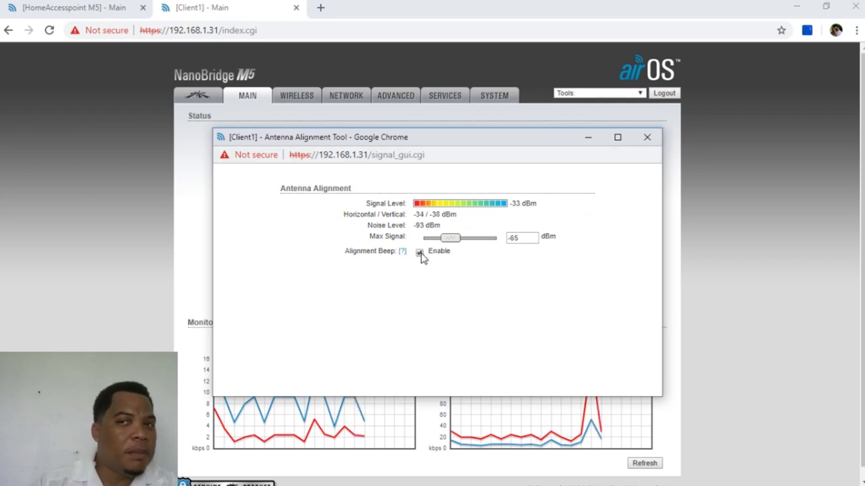
click(647, 138)
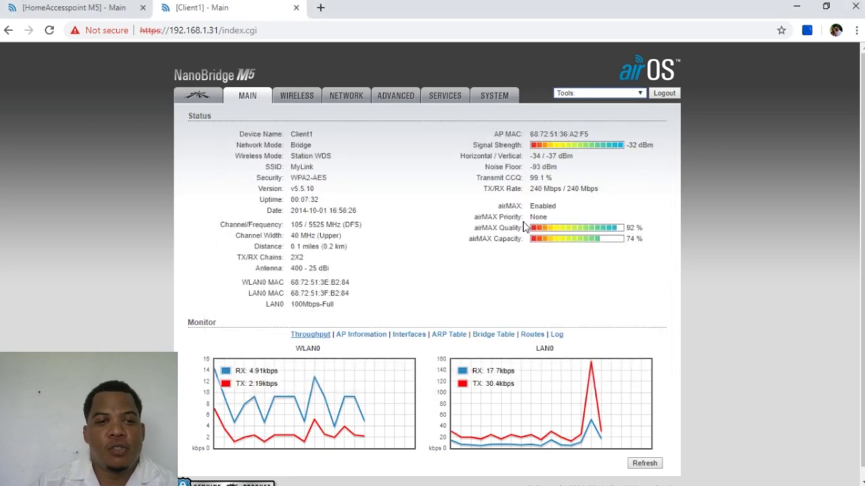
Show AP Information, scroll through its table, and open the AP's last IP 192.168.1.30.
click(364, 338)
scroll(364, 341, down, 1)
scroll(365, 341, down, 2)
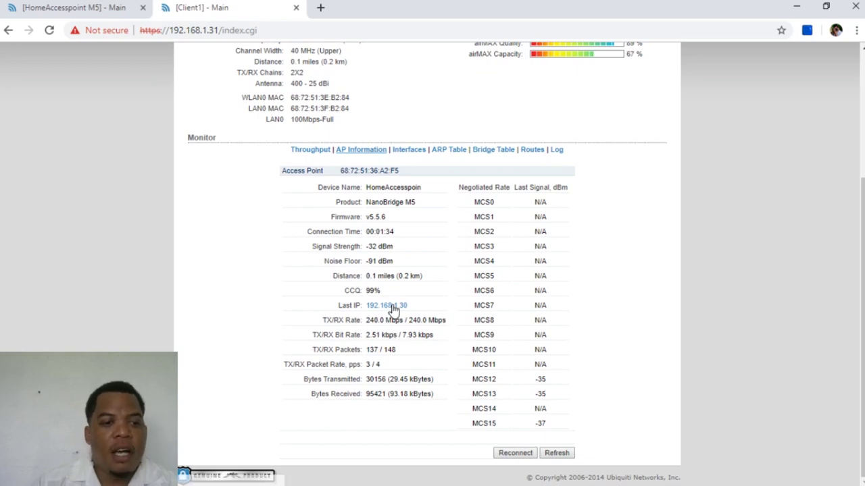
scroll(395, 309, up, 2)
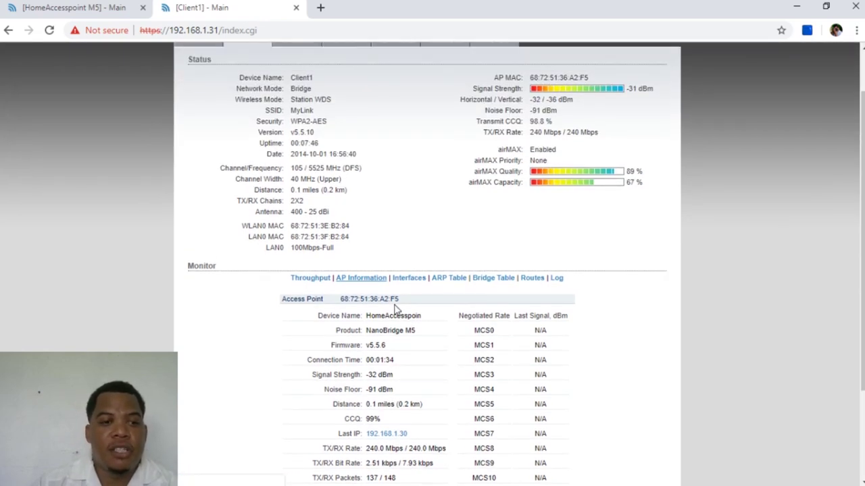
scroll(395, 309, down, 1)
scroll(395, 308, up, 1)
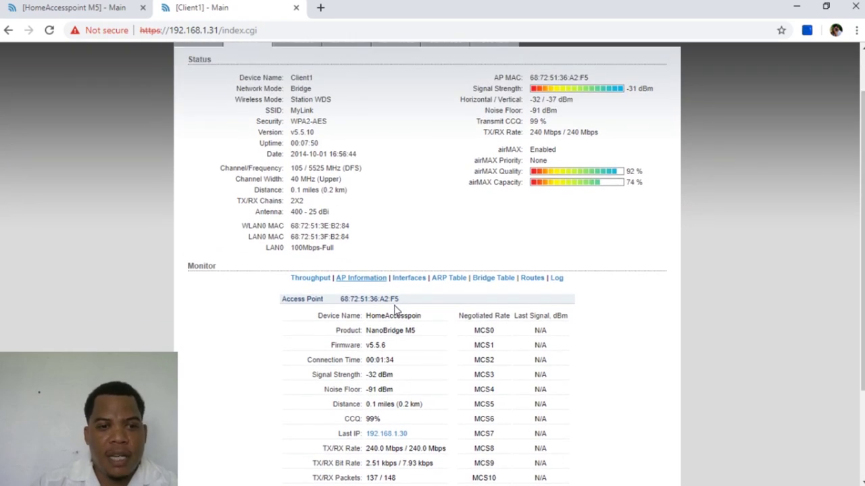
scroll(395, 309, down, 1)
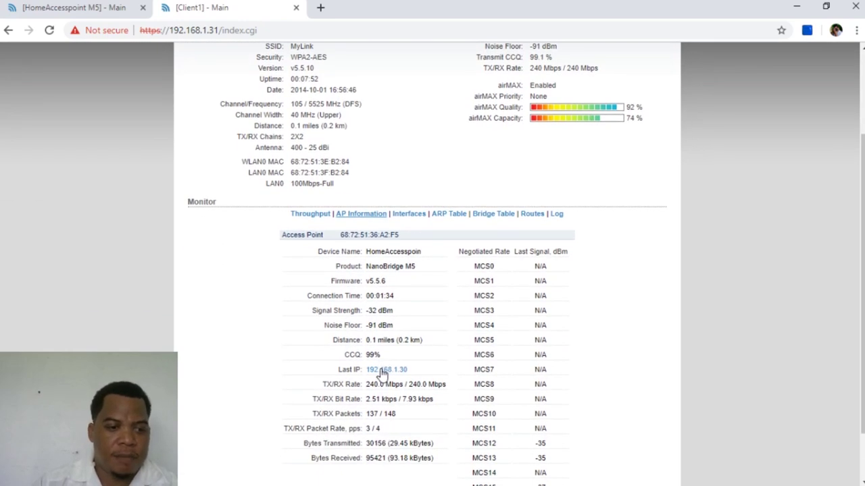
click(381, 370)
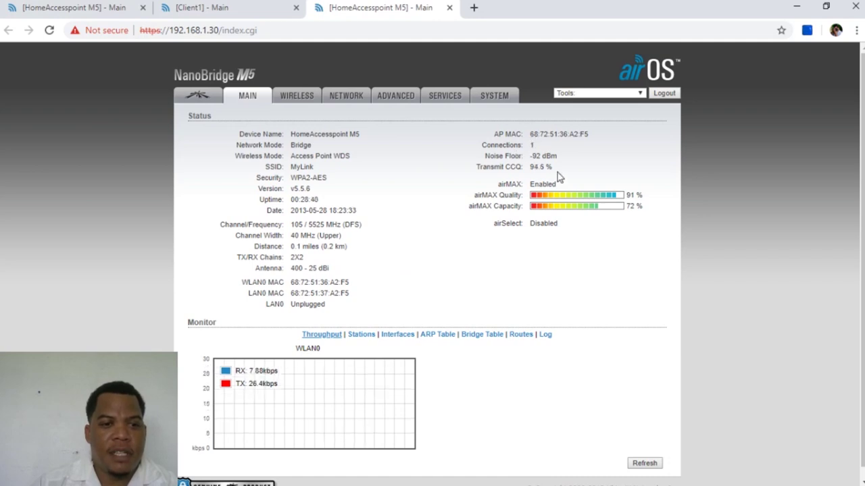
Show the access point's connected stations, listing Client1 at 192.168.1.31.
click(361, 333)
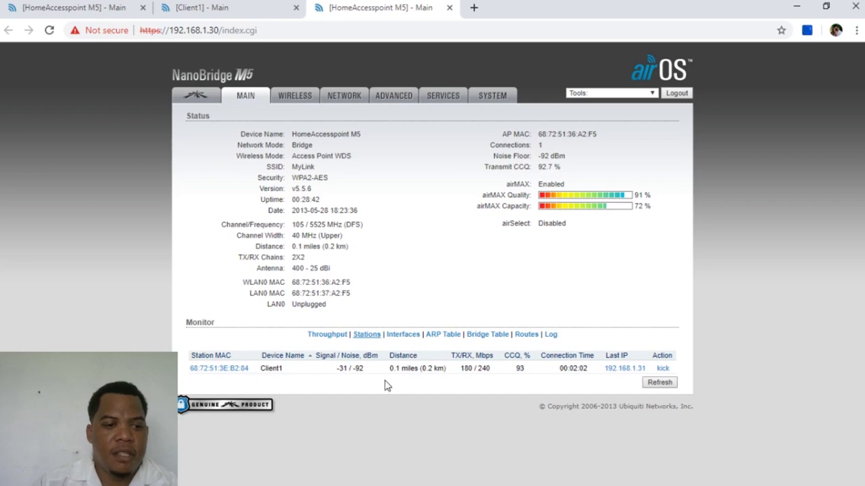